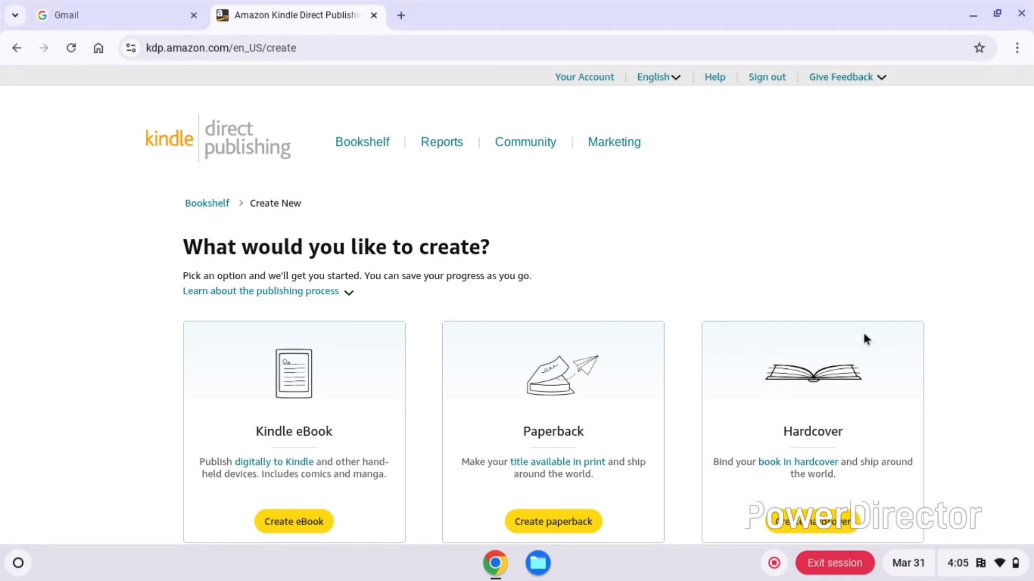
# Step: Start a new paperback title and set its primary language to English
pyautogui.scroll(-3, 480, 305)
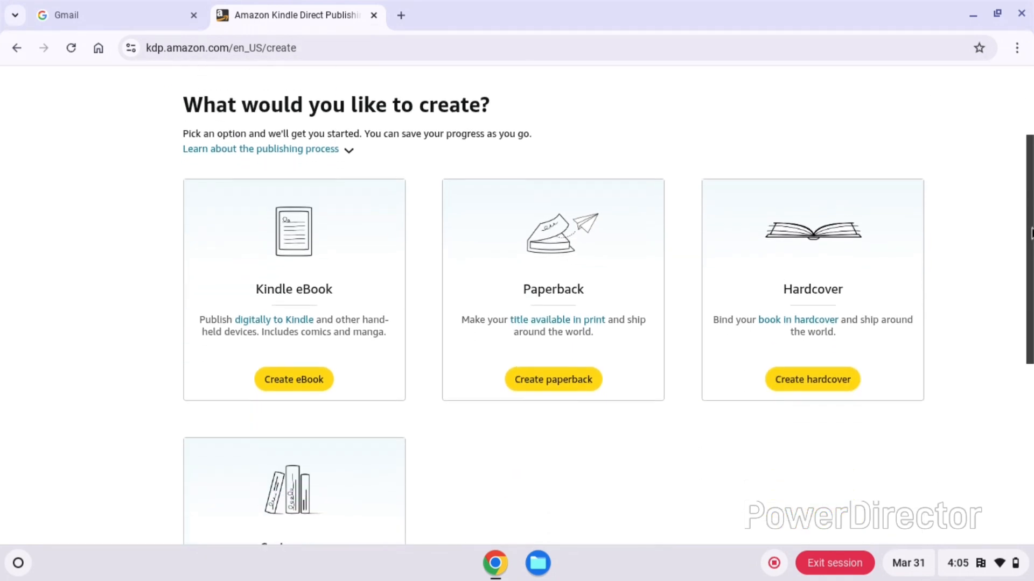
pyautogui.click(547, 371)
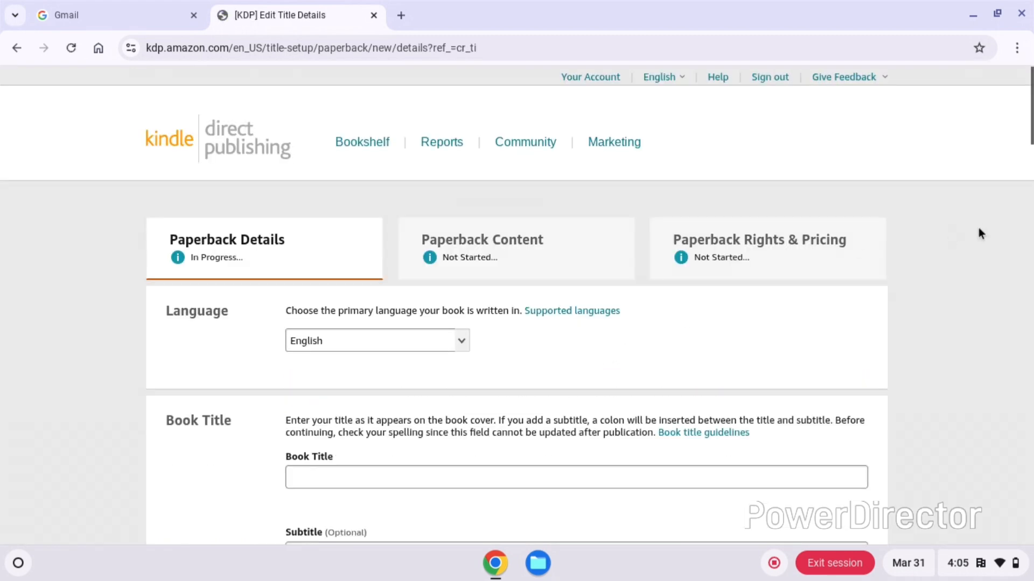
pyautogui.scroll(-3, 516, 306)
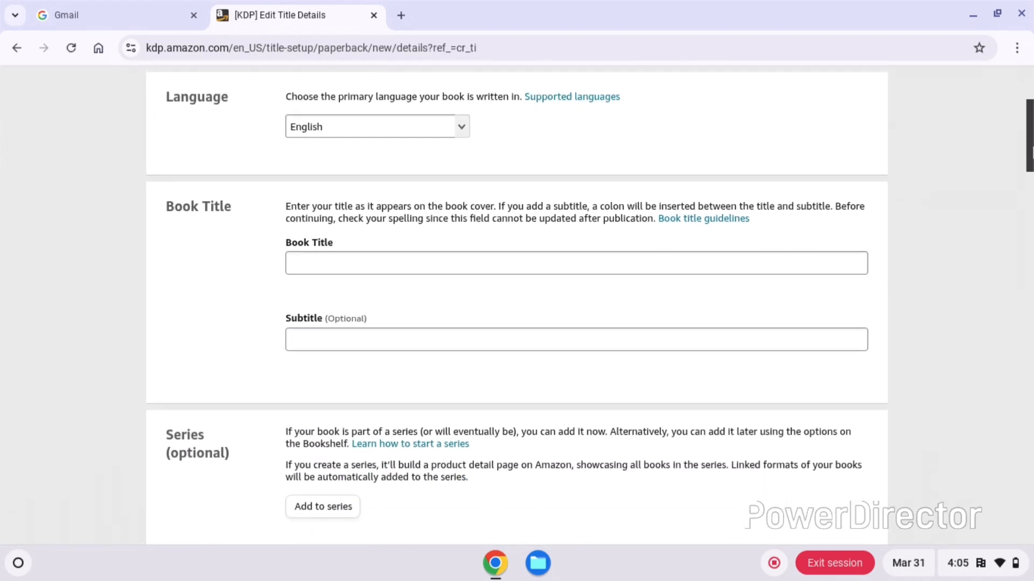
pyautogui.moveTo(1032, 134); pyautogui.dragTo(1032, 153)
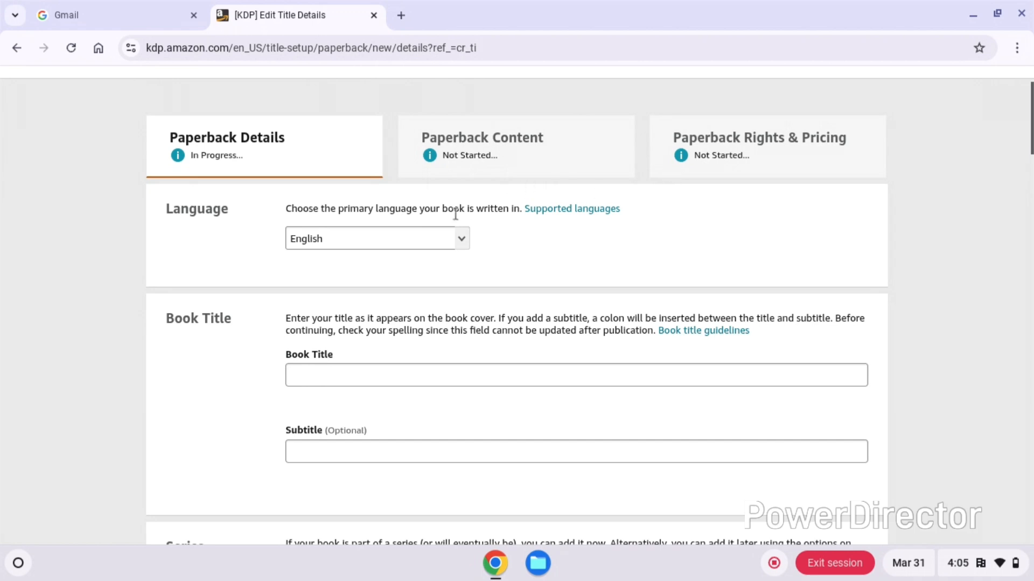
pyautogui.click(461, 241)
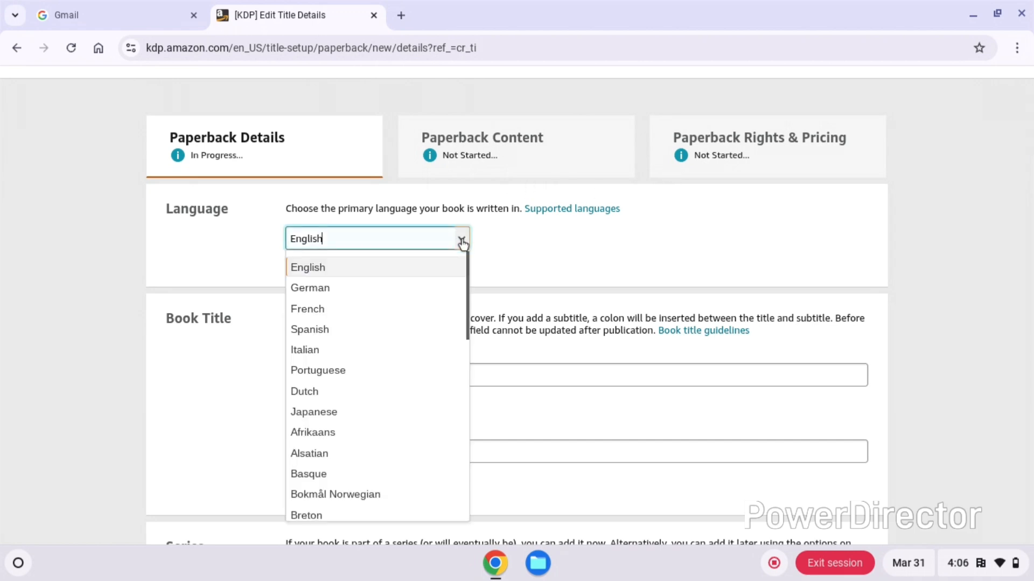
pyautogui.click(334, 267)
# Step: Enter "Book Title" as the book title and "An enemies to lovers romance" as the subtitle
pyautogui.click(325, 373)
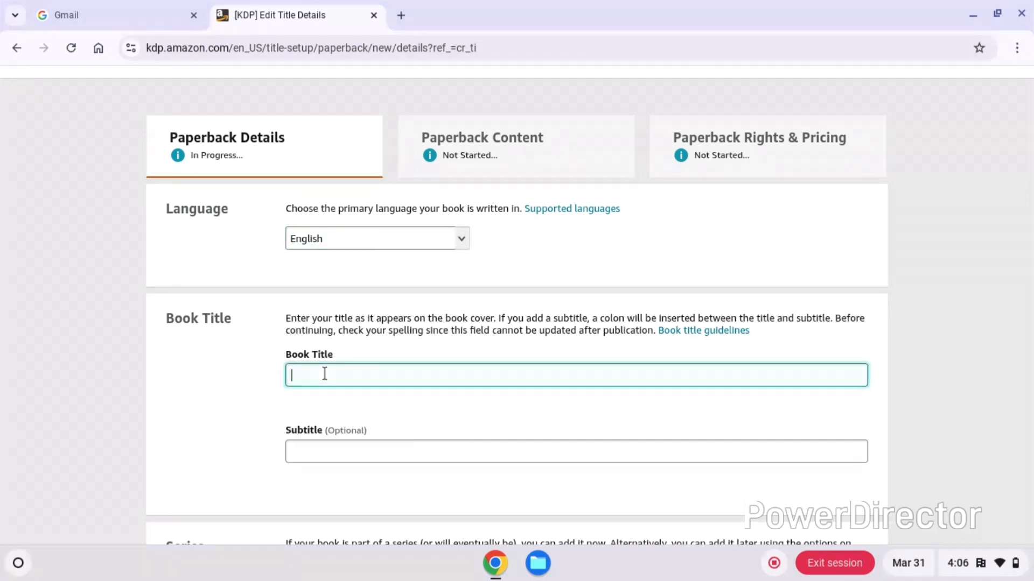
pyautogui.write('Book Title')
pyautogui.click(353, 453)
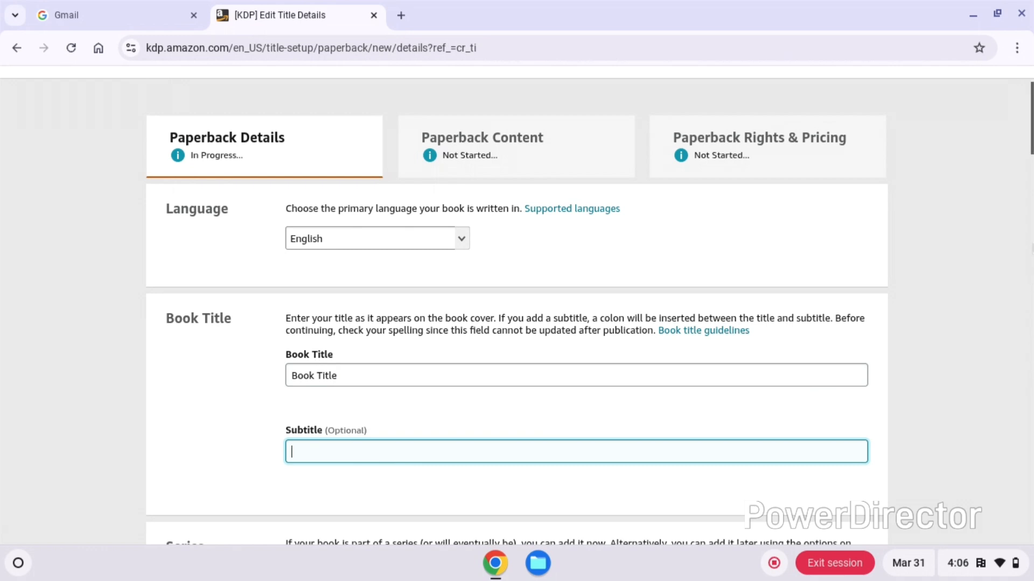
pyautogui.scroll(-1, 1030, 124)
pyautogui.scroll(-3, 547, 249)
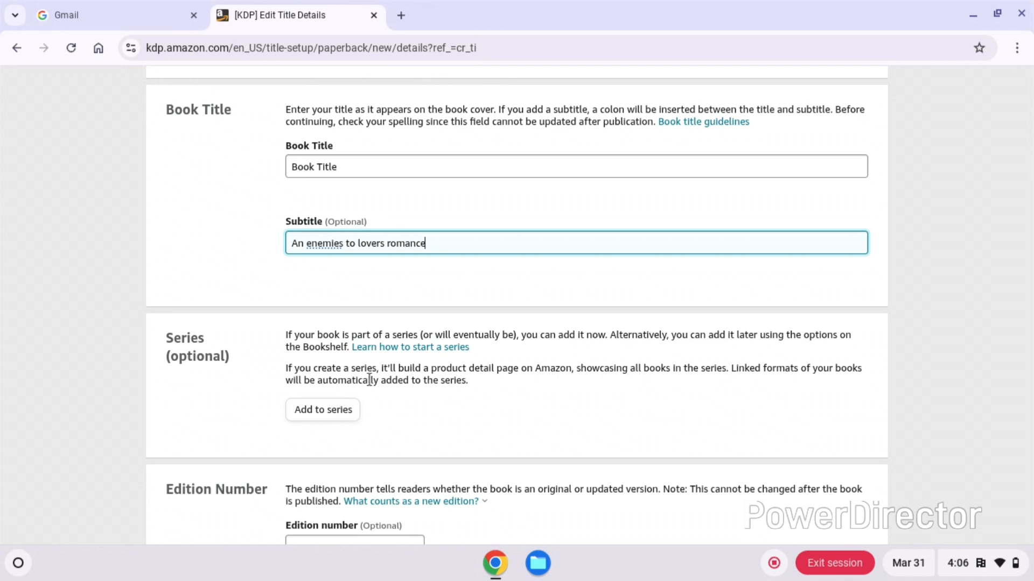
# Step: Fill in the primary author with "First" as the first name and "Name" as the last name
pyautogui.scroll(-4, 517, 301)
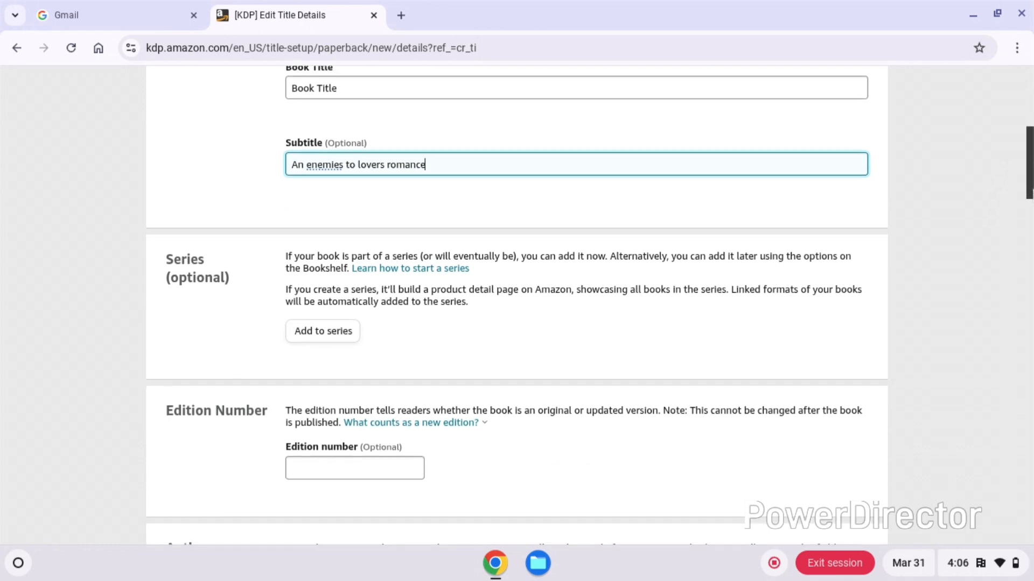
pyautogui.scroll(-3, 361, 199)
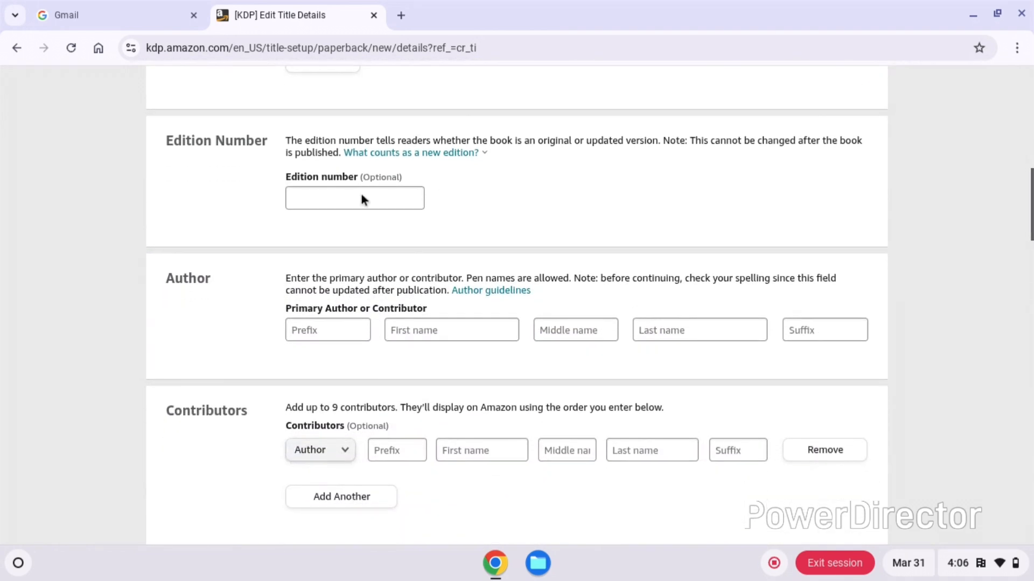
pyautogui.click(415, 336)
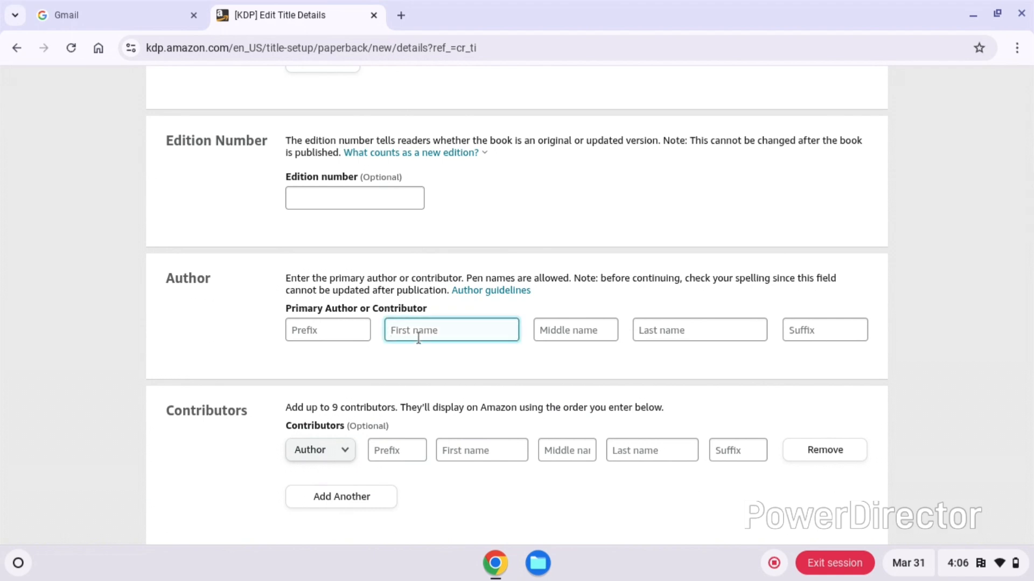
pyautogui.write('First')
pyautogui.click(680, 334)
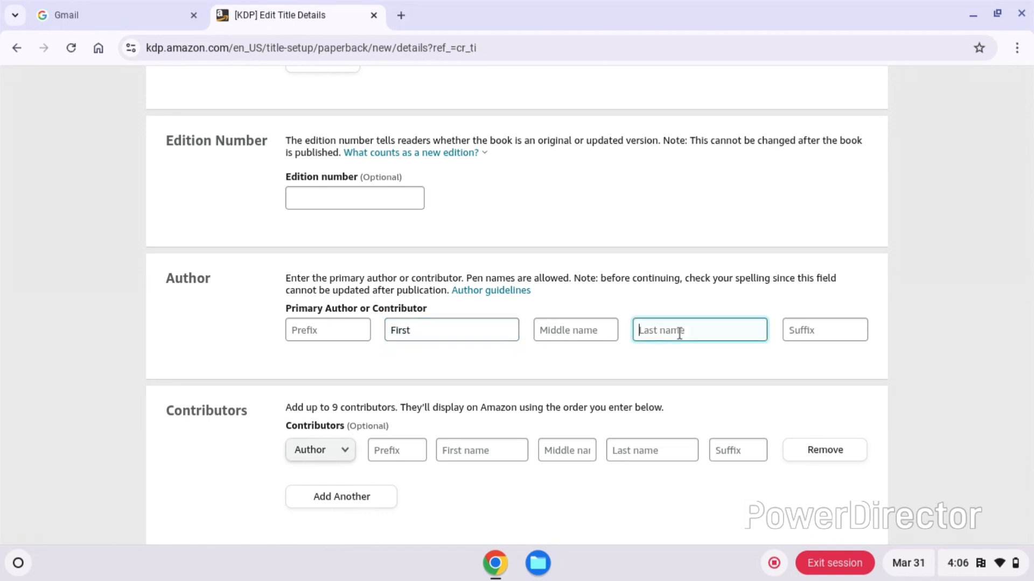
pyautogui.write('Name')
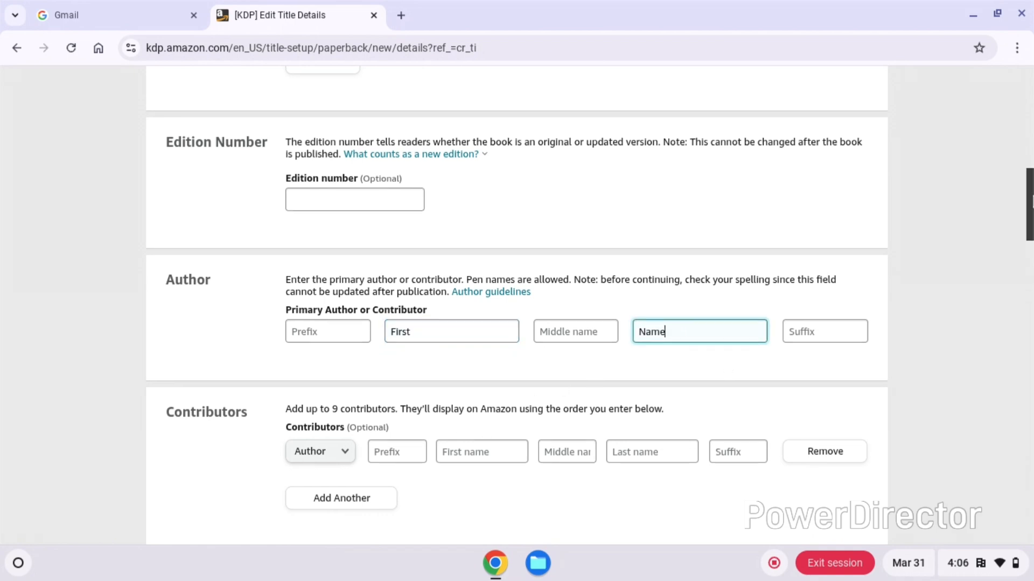
# Step: Enter "Description..." as the book's description
pyautogui.scroll(-2, 517, 306)
pyautogui.scroll(-3, 858, 197)
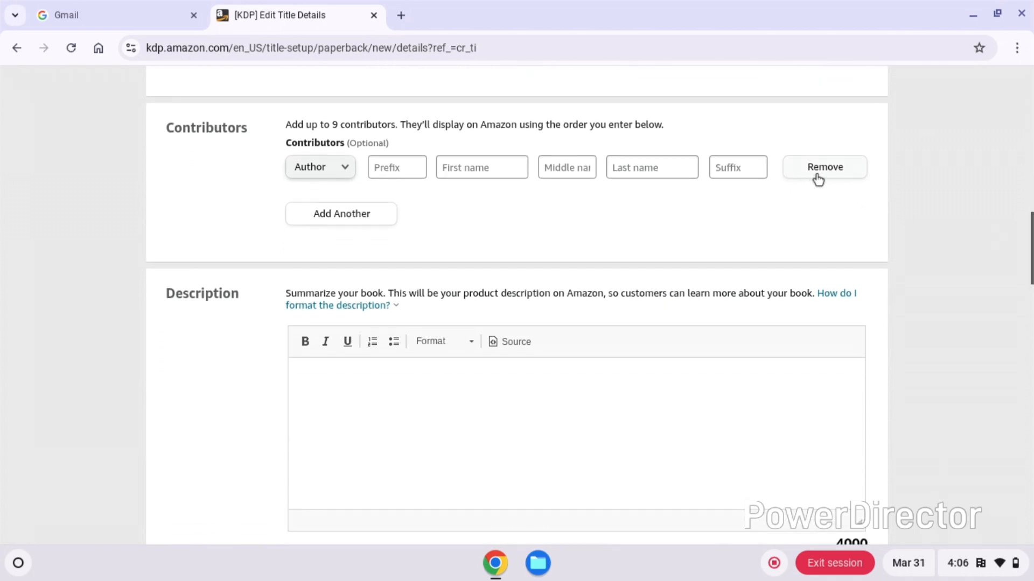
pyautogui.click(403, 391)
pyautogui.write('Description...')
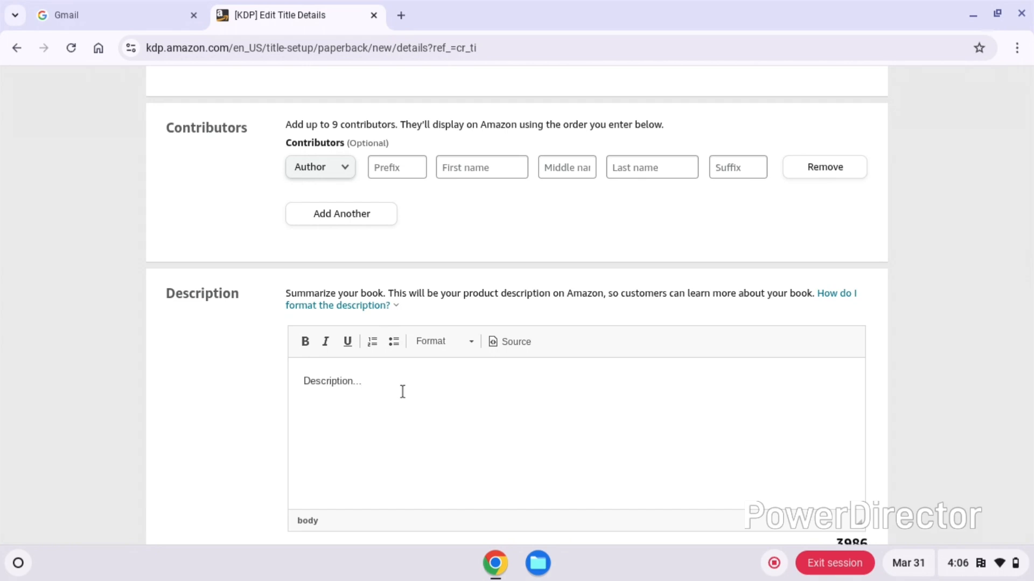
# Step: Try bold, italic and underline formatting on the description text and remove all three again
pyautogui.tripleClick(315, 382)
pyautogui.click(303, 340)
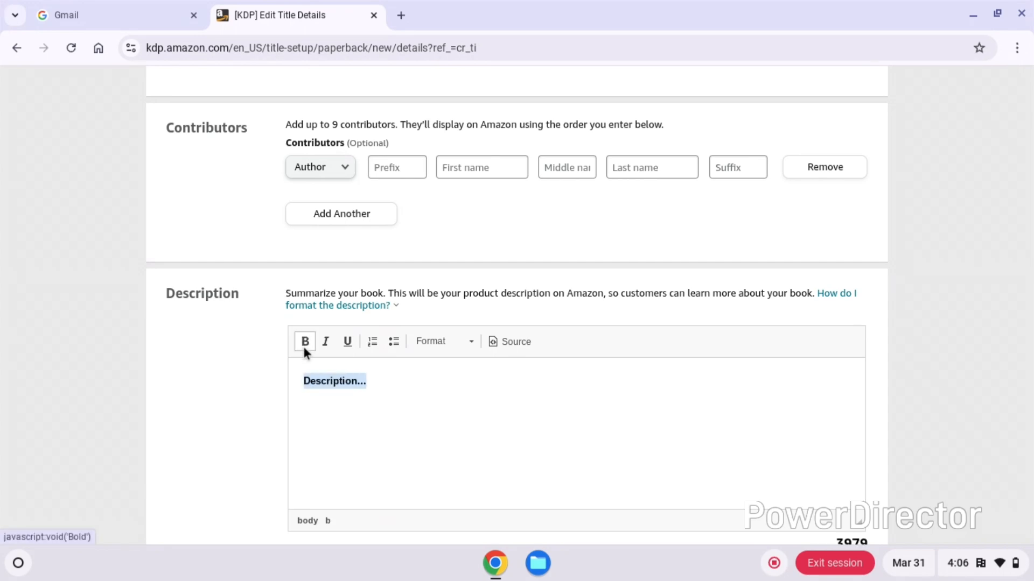
pyautogui.click(326, 345)
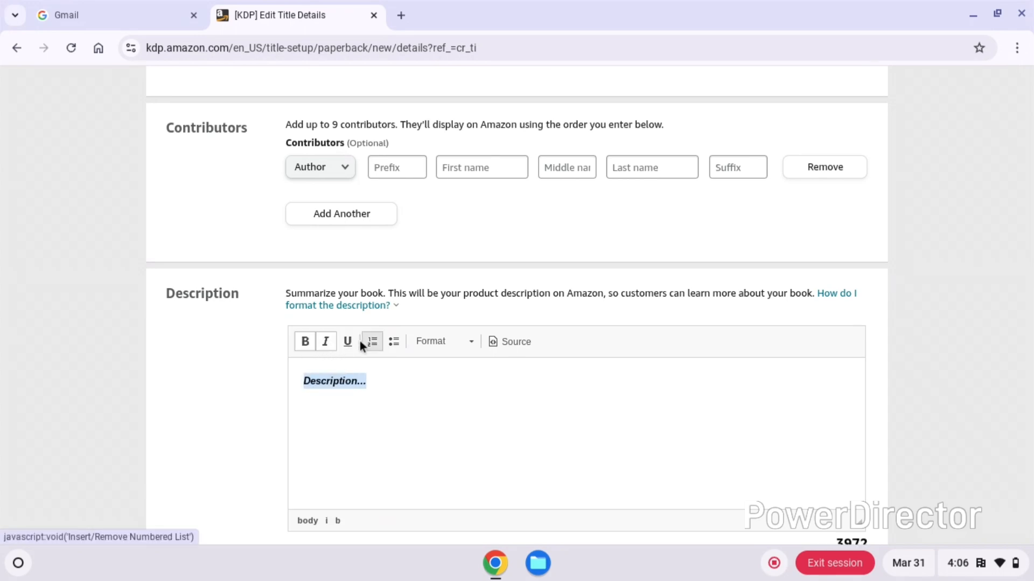
pyautogui.click(350, 343)
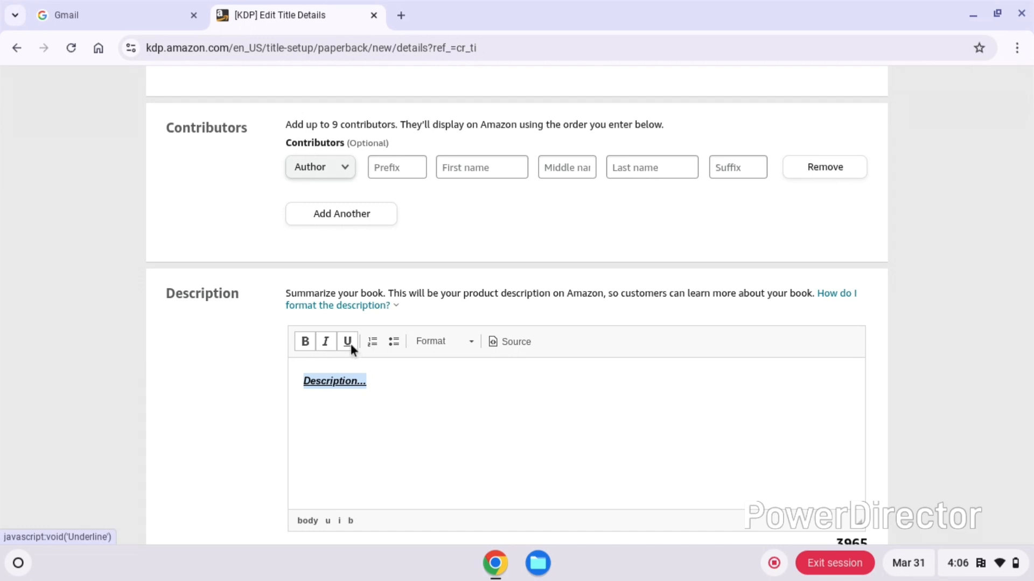
pyautogui.click(348, 343)
pyautogui.click(326, 342)
pyautogui.click(306, 341)
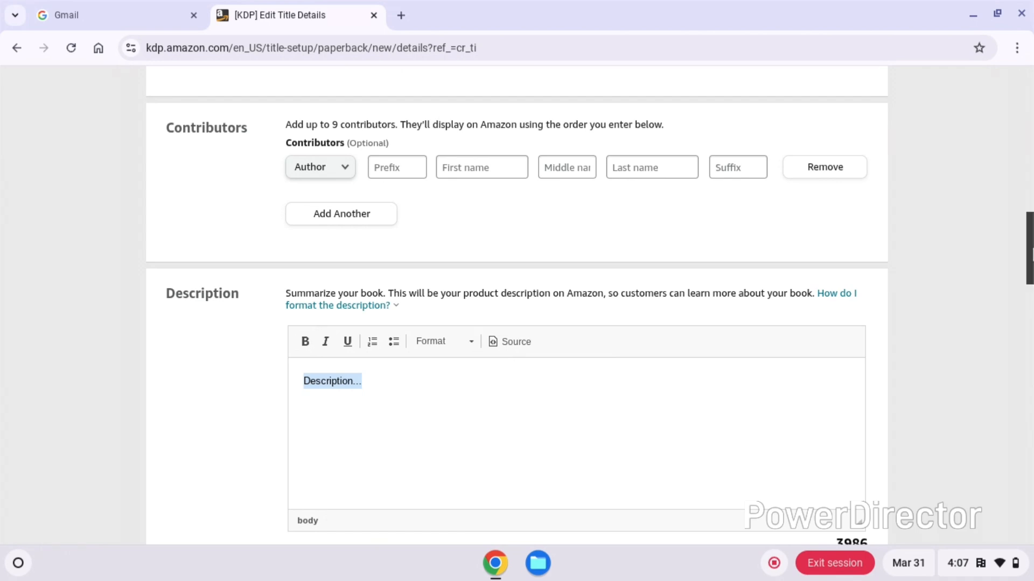
# Step: Answer No to the question about sexually explicit images or title in the primary audience section
pyautogui.scroll(-3, 928, 351)
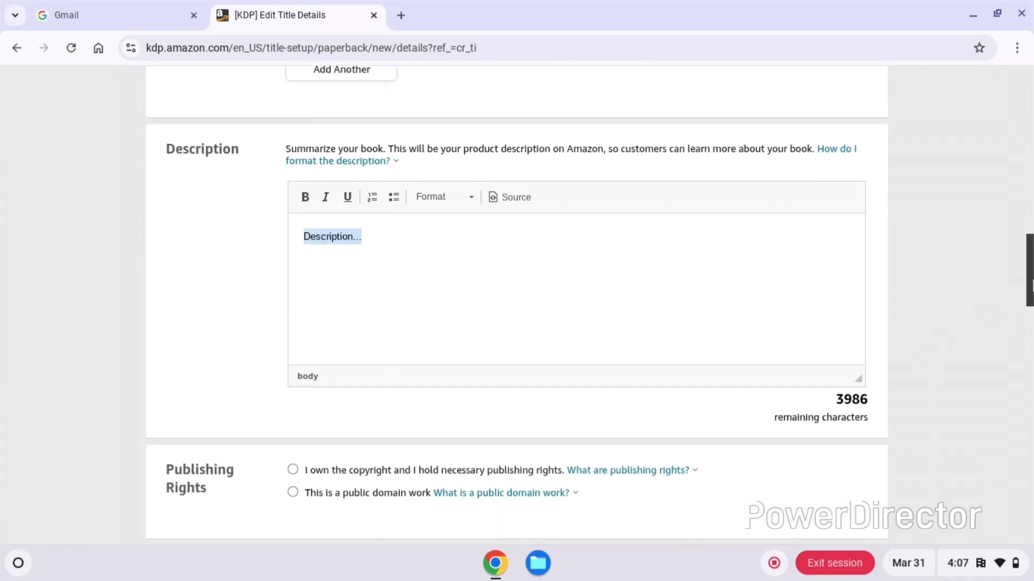
pyautogui.scroll(-4, 847, 403)
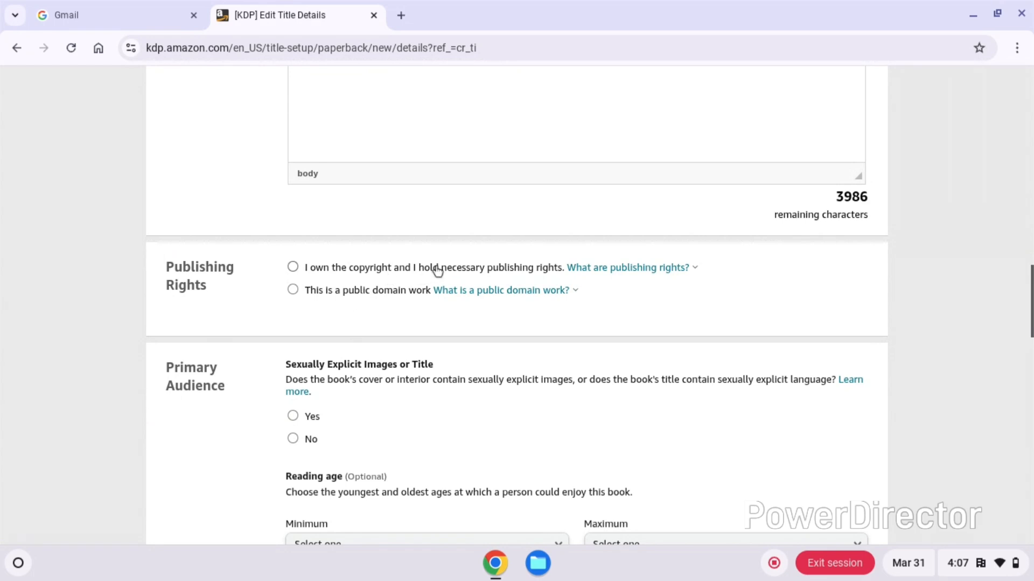
pyautogui.moveTo(438, 292)
pyautogui.click(293, 438)
pyautogui.scroll(-5, 358, 280)
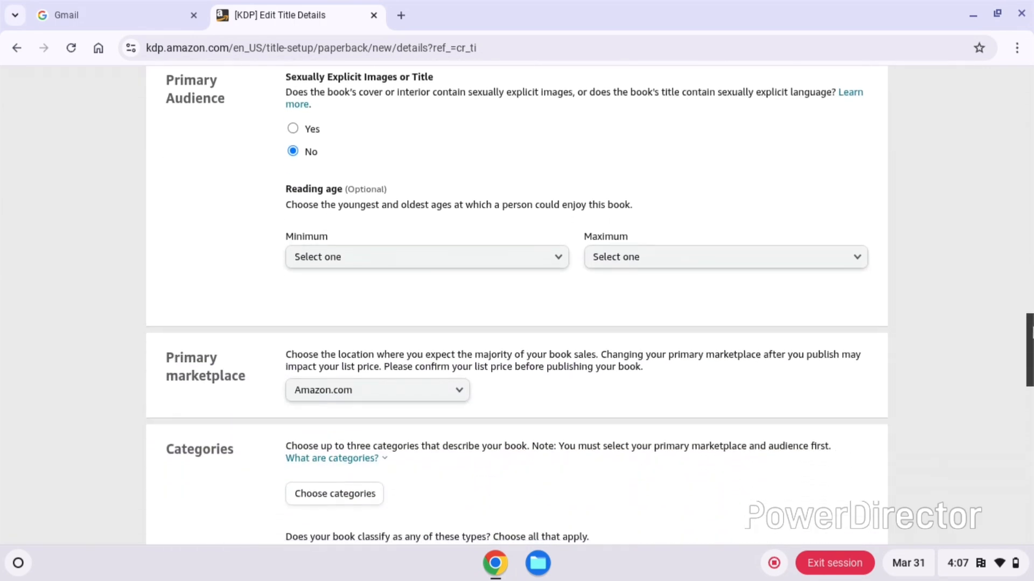
pyautogui.click(529, 259)
pyautogui.click(530, 261)
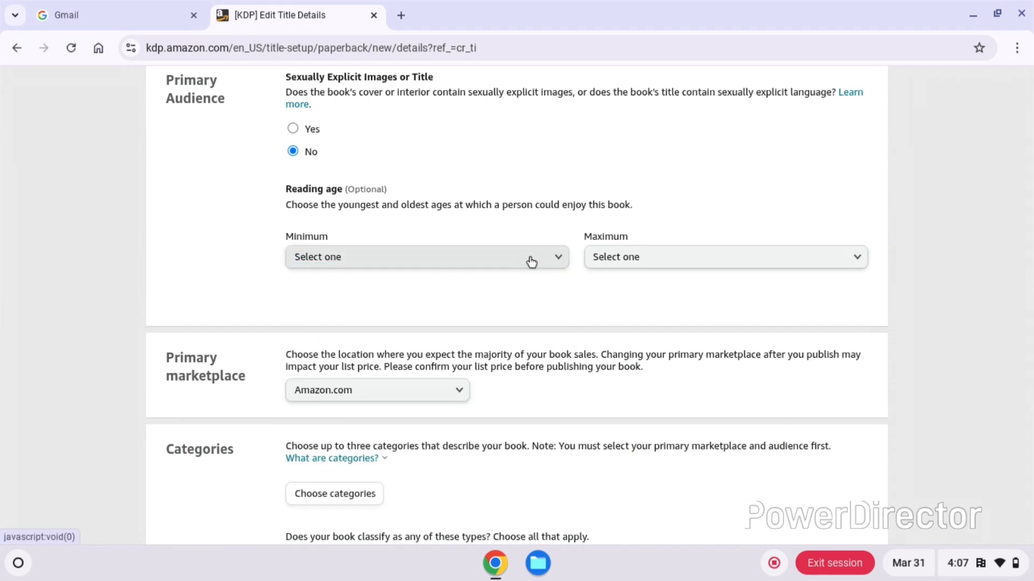
pyautogui.click(612, 263)
pyautogui.click(617, 261)
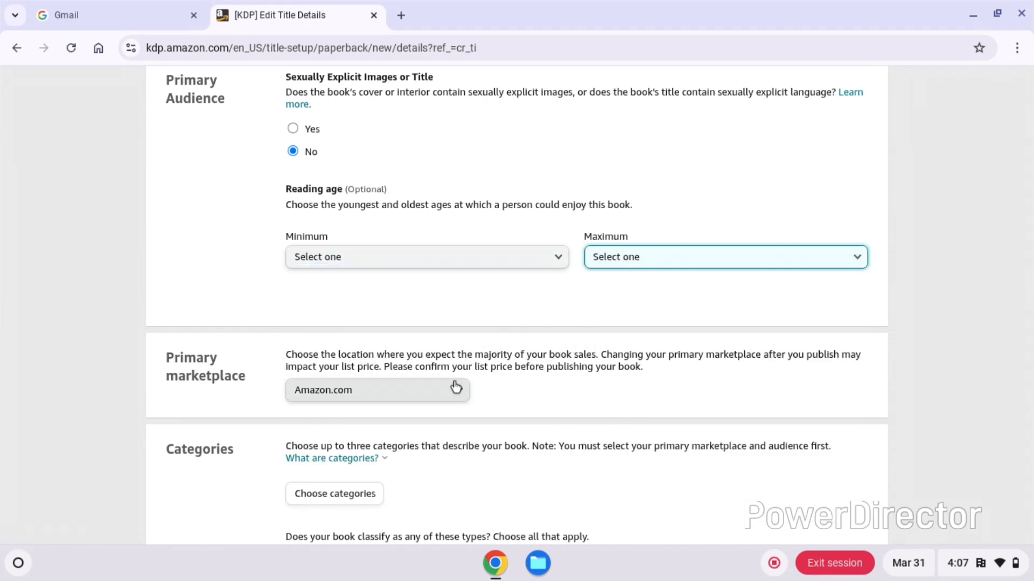
# Step: Select Amazon.com as the book's primary marketplace
pyautogui.click(435, 398)
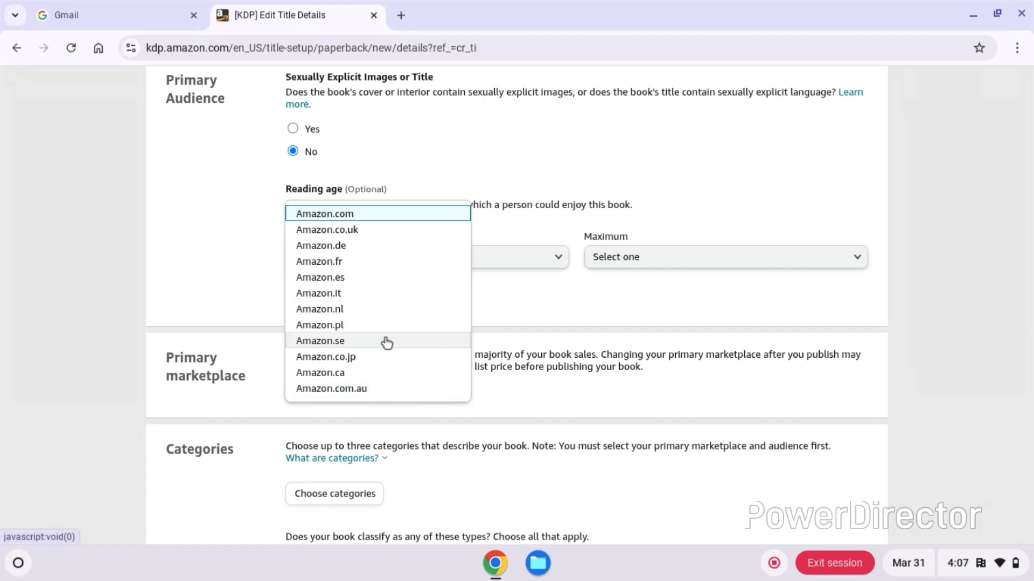
pyautogui.click(380, 214)
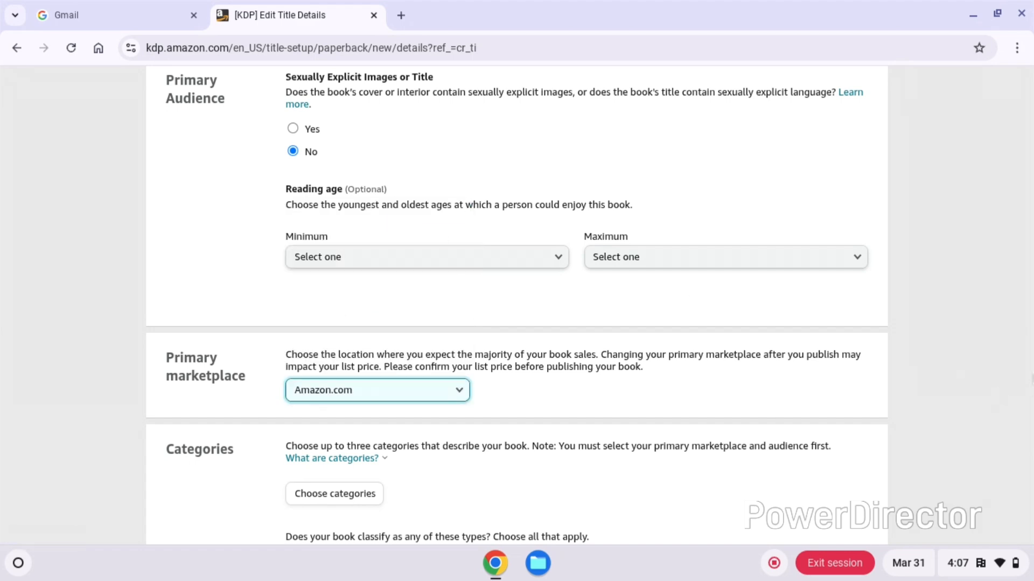
# Step: Open the book's category selection and choose Romance as the category
pyautogui.scroll(-1, 381, 224)
pyautogui.scroll(-5, 323, 227)
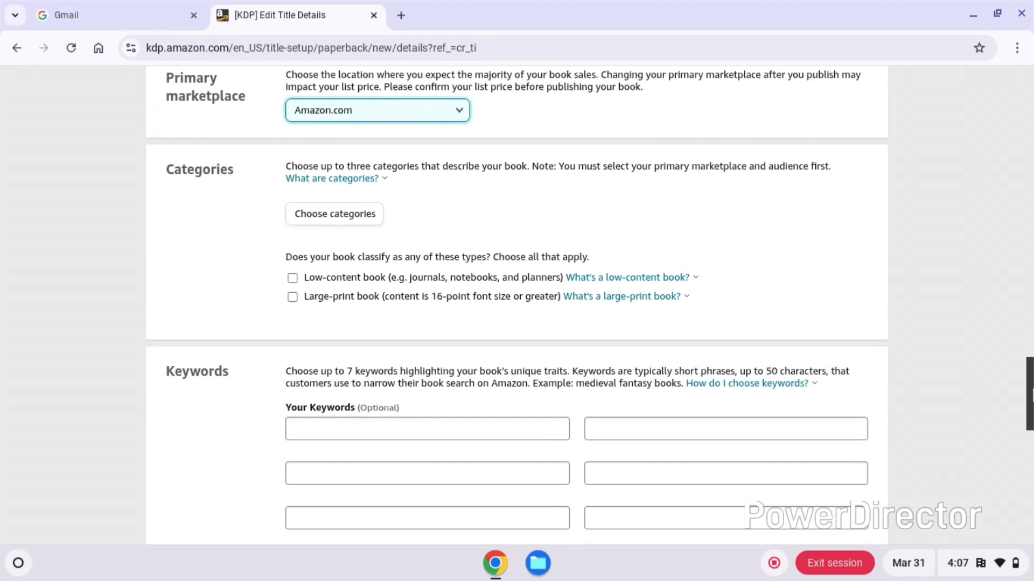
pyautogui.click(348, 215)
pyautogui.click(303, 296)
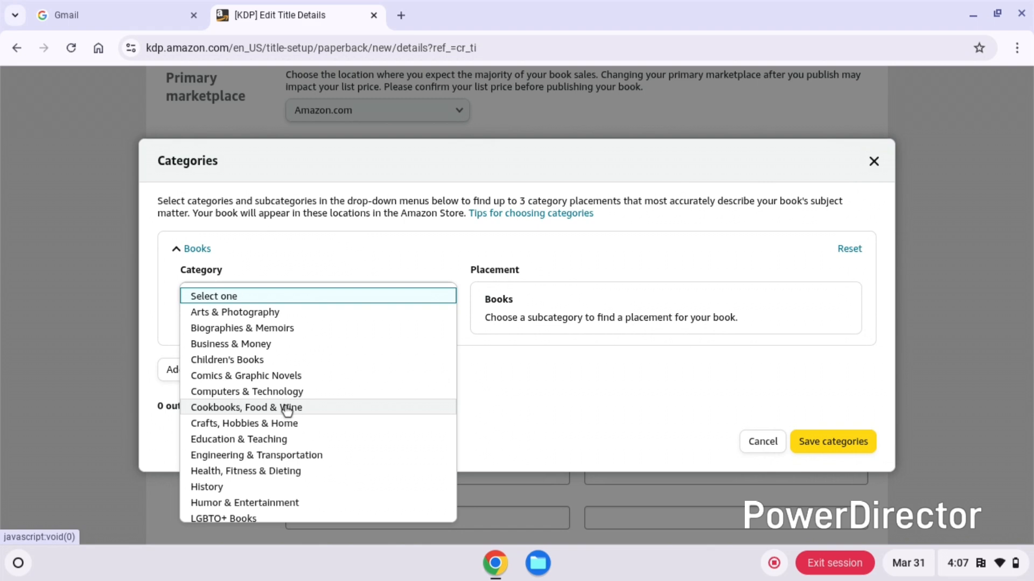
pyautogui.press('Down')
pyautogui.press('Down')
pyautogui.press('Down')
pyautogui.press('Down')
pyautogui.press('Down')
pyautogui.press('Down')
pyautogui.press('Down')
pyautogui.press('Down')
pyautogui.scroll(-3, 286, 411)
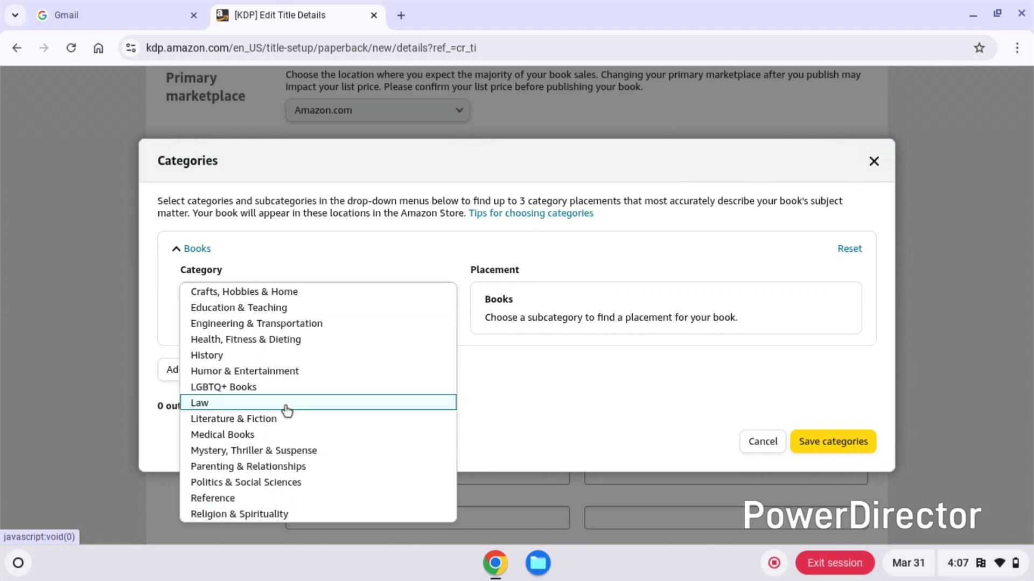
pyautogui.press('Down')
pyautogui.press('Down')
pyautogui.press('Down')
pyautogui.press('Down')
pyautogui.scroll(-3, 287, 410)
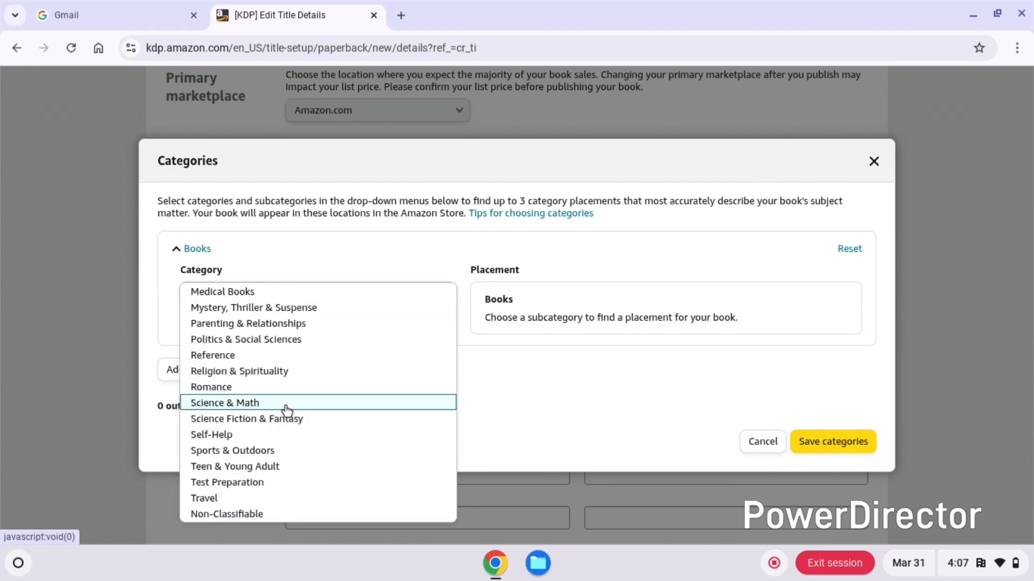
pyautogui.click(244, 390)
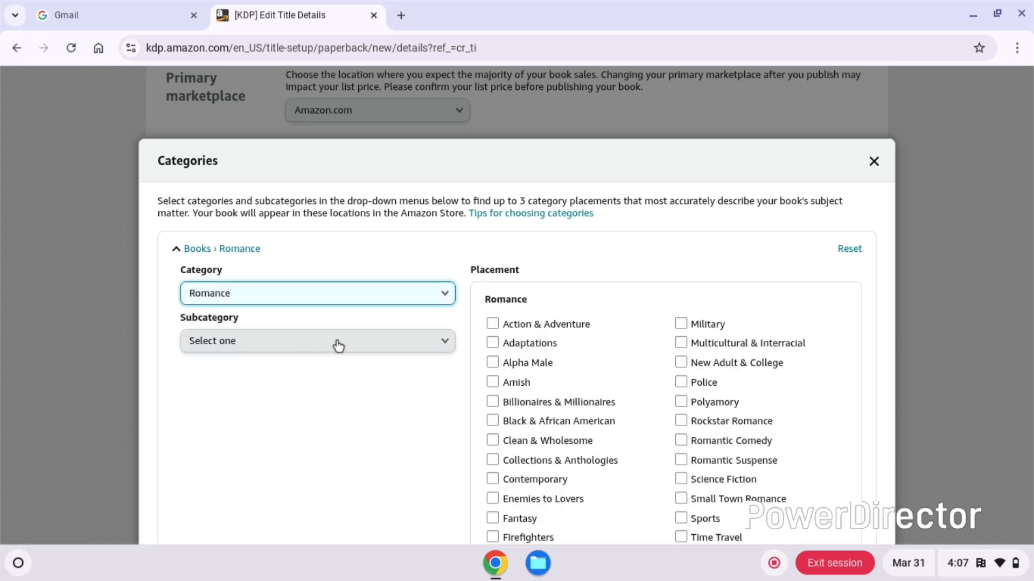
# Step: Select the Romance placements Billionaires & Millionaires, Black & African American, and Romantic Comedy
pyautogui.click(337, 341)
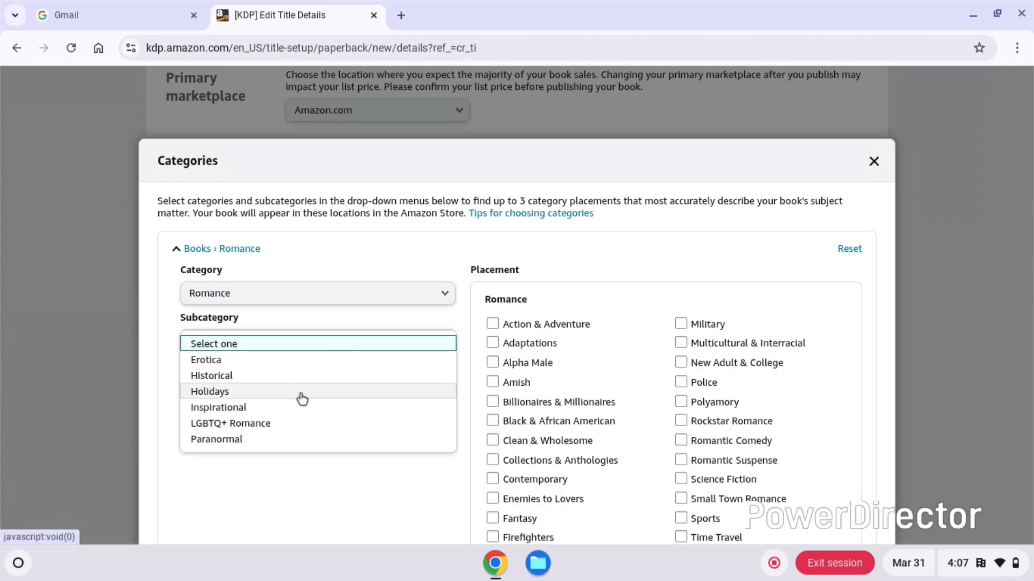
pyautogui.click(319, 347)
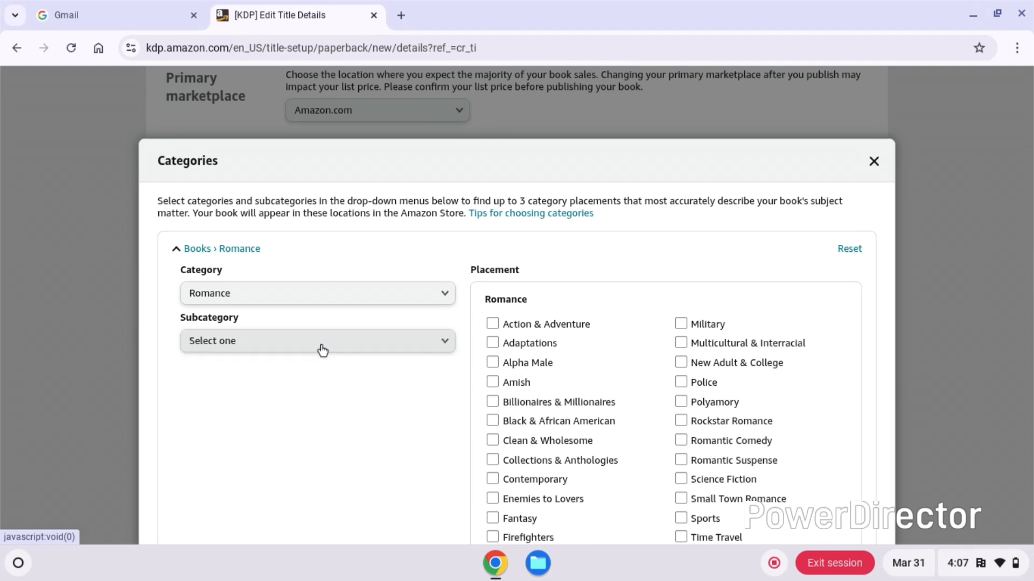
pyautogui.click(493, 402)
pyautogui.click(493, 422)
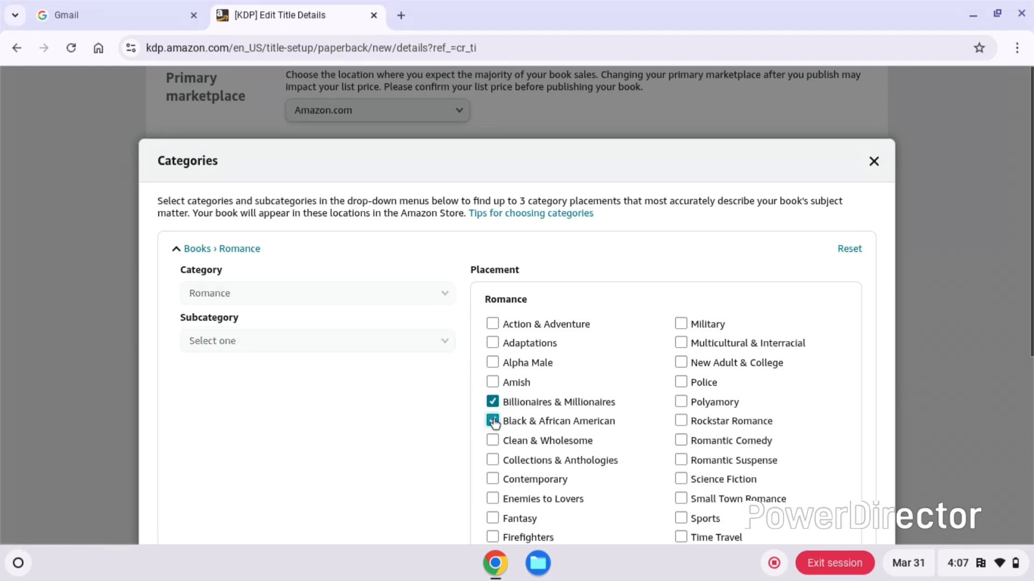
pyautogui.click(680, 441)
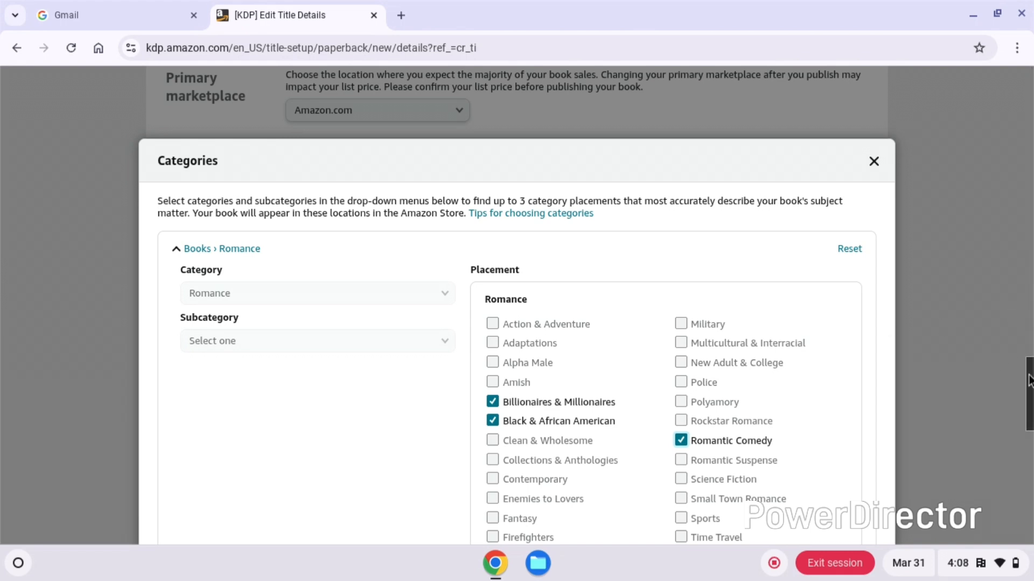
# Step: Save the three chosen Romance placements as the book's categories
pyautogui.scroll(-5, 871, 334)
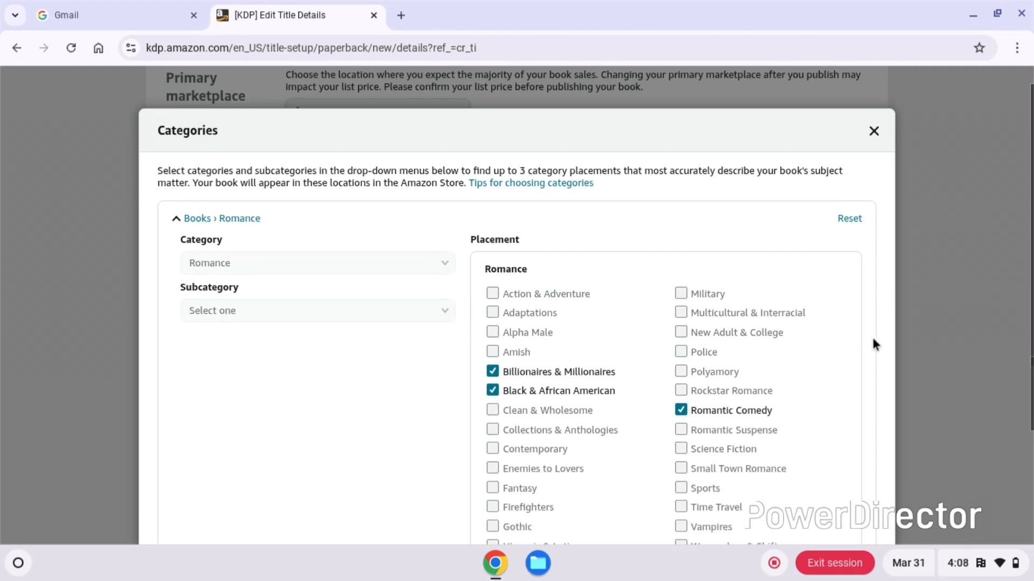
pyautogui.scroll(-1, 870, 334)
pyautogui.click(857, 518)
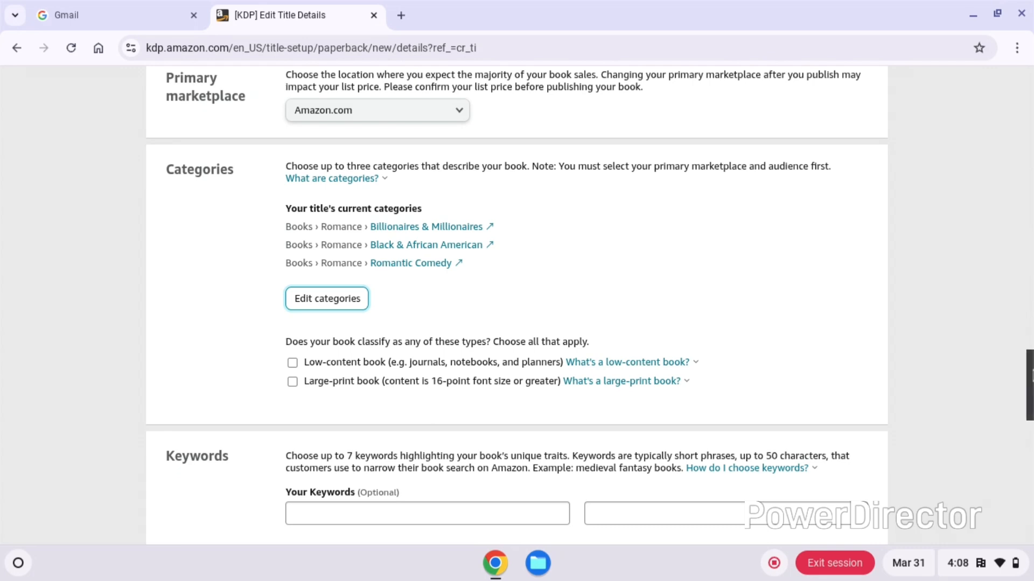
# Step: Enter the keywords "office romance", "black woman white man romance" and "age gap older man" in the book's Keywords section
pyautogui.scroll(-5, 772, 360)
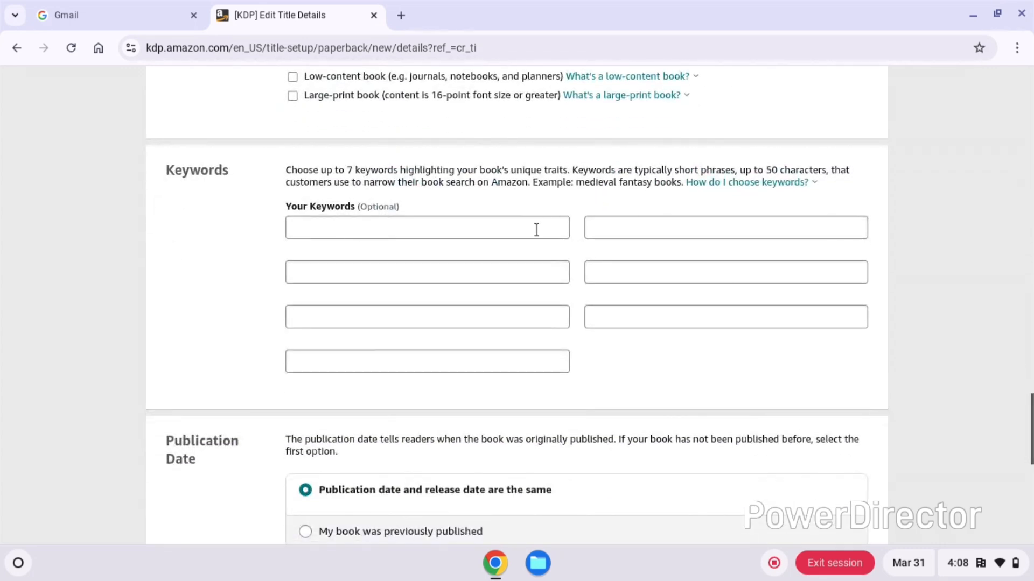
pyautogui.click(537, 230)
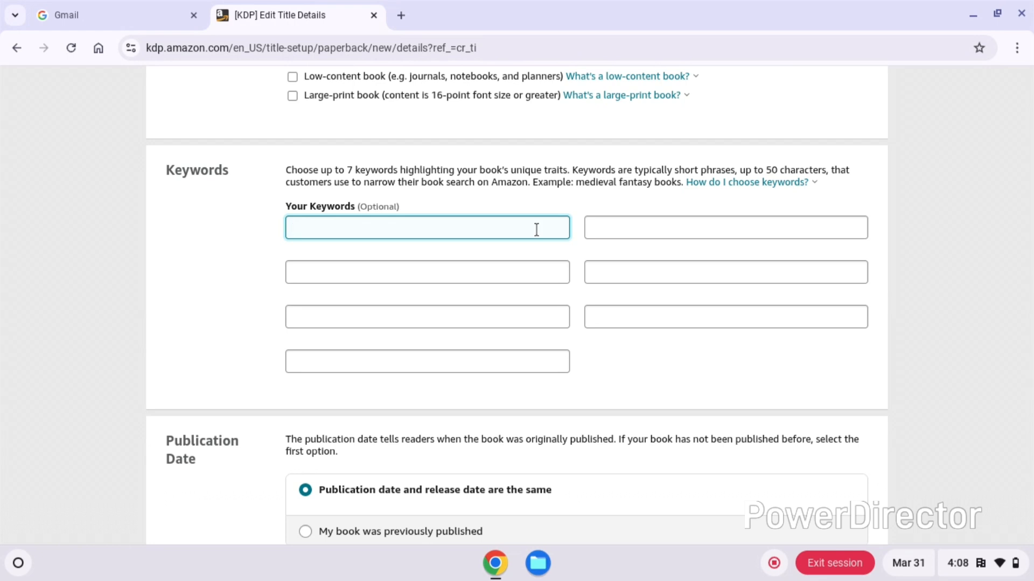
pyautogui.write('office romance')
pyautogui.click(521, 272)
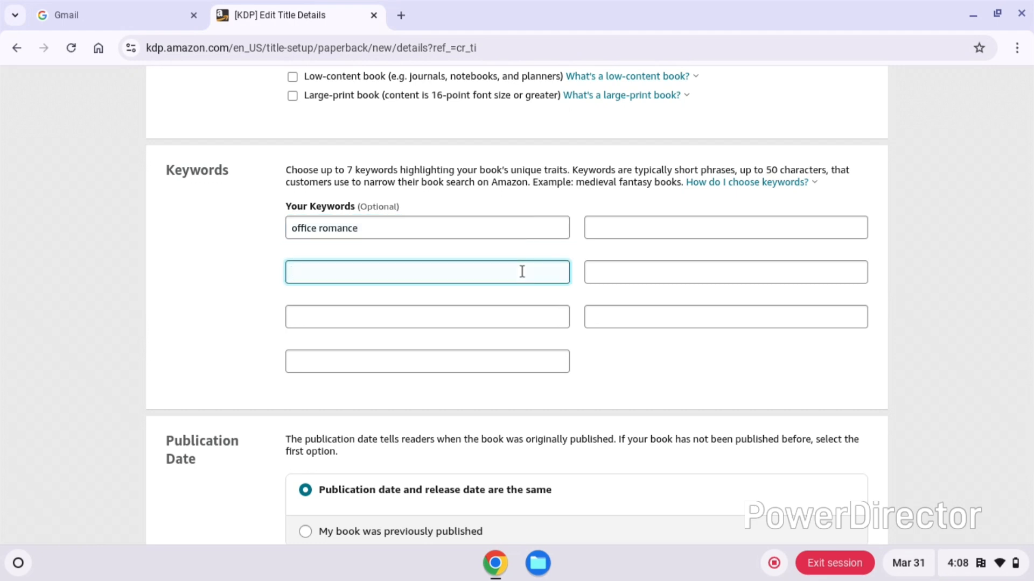
pyautogui.write('black woman white man romance')
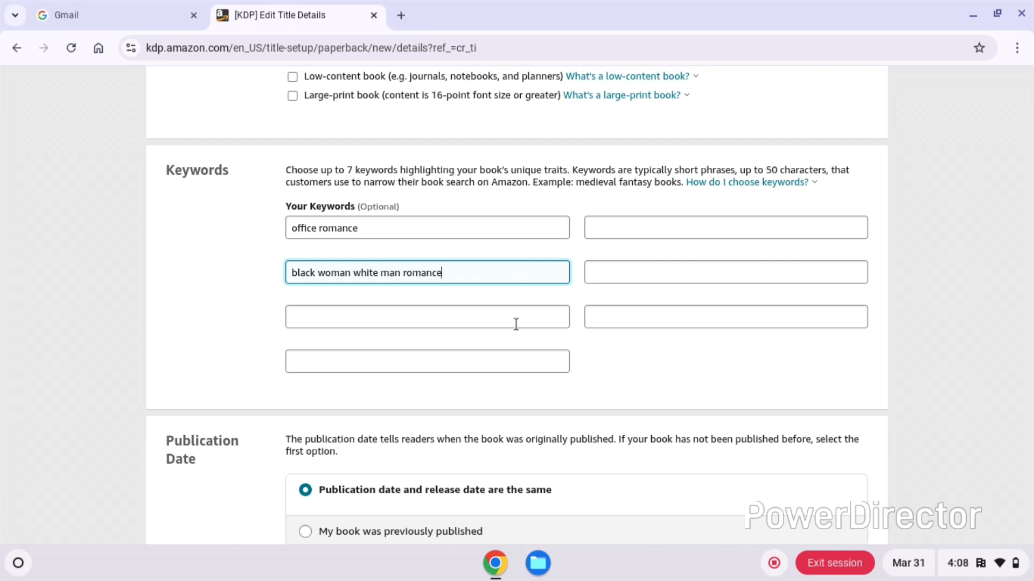
pyautogui.click(516, 323)
pyautogui.write('age gap')
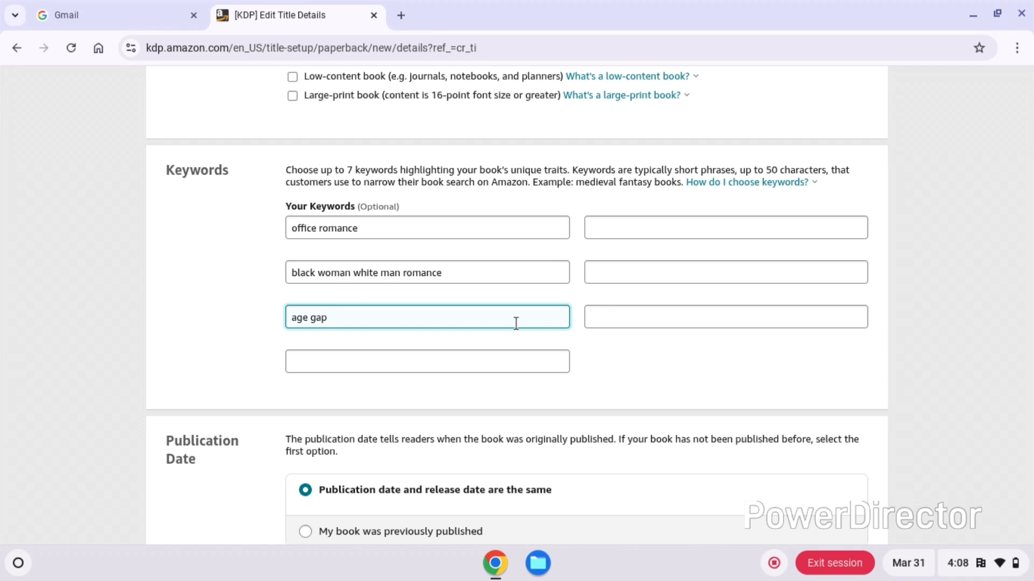
pyautogui.write(' older man')
pyautogui.click(517, 358)
pyautogui.click(712, 235)
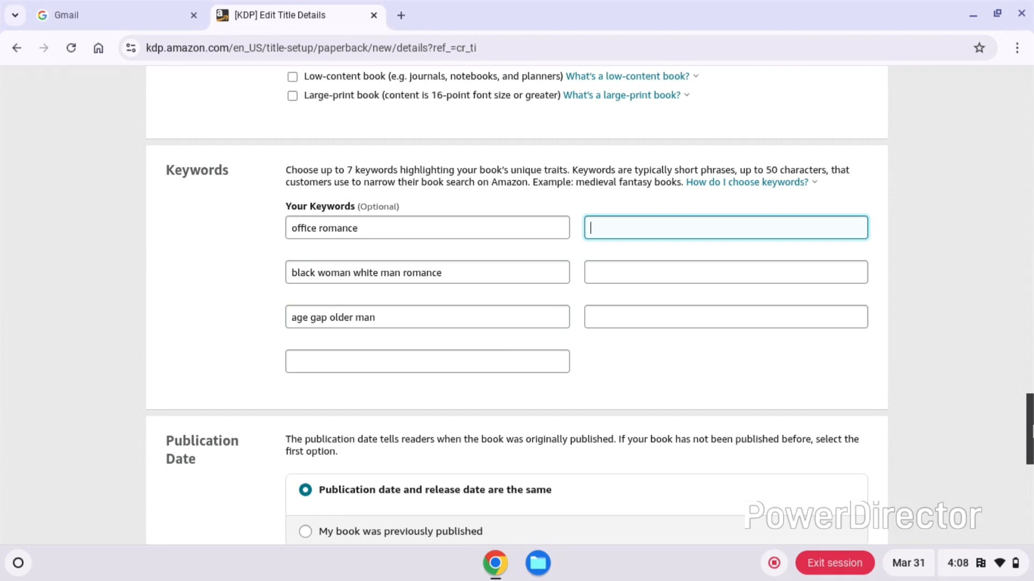
# Step: Set the release date option to Release my book for sale now, and save the details to continue to the content stage
pyautogui.scroll(-5, 1029, 429)
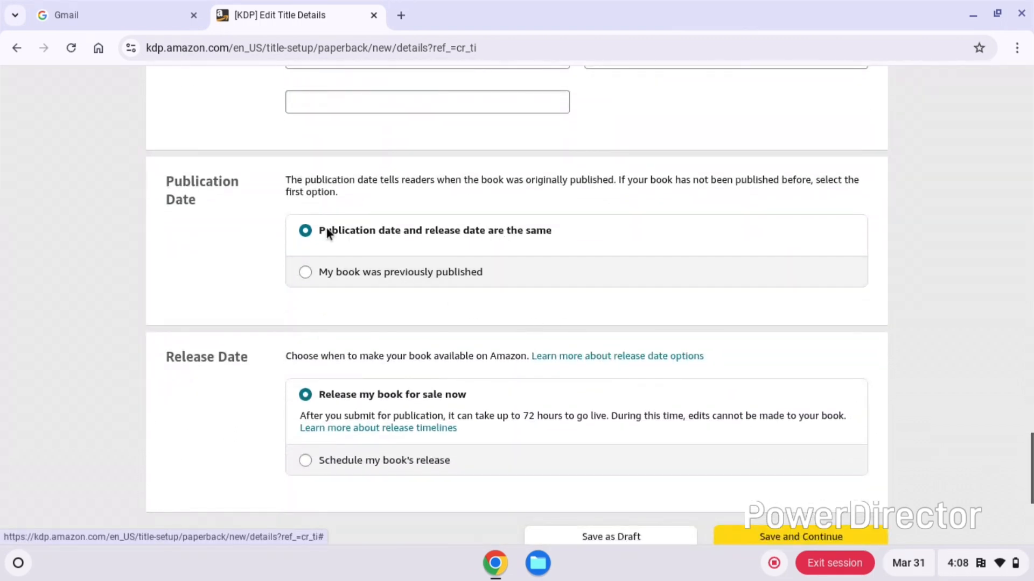
pyautogui.scroll(-4, 1029, 468)
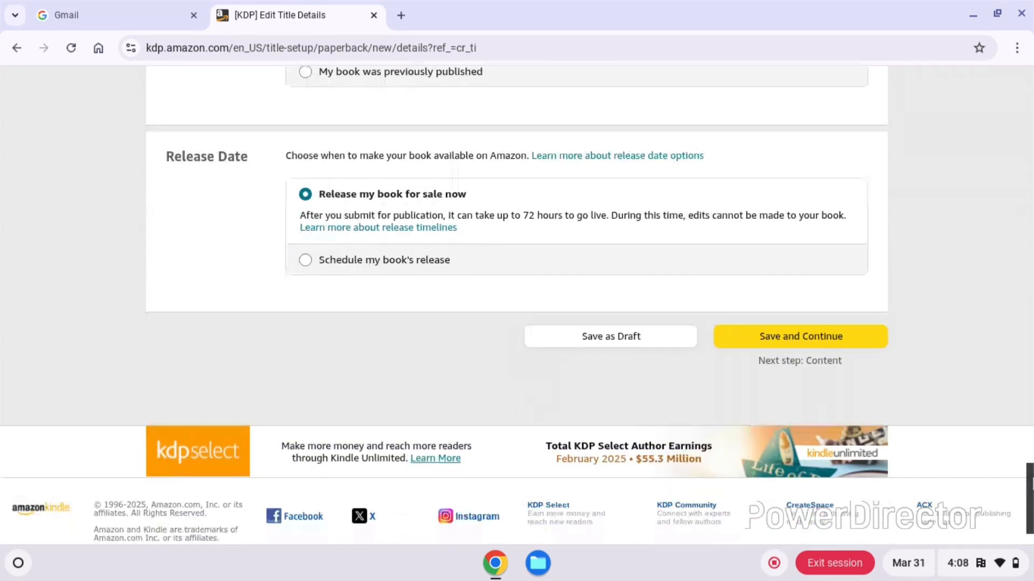
pyautogui.click(408, 260)
pyautogui.click(349, 289)
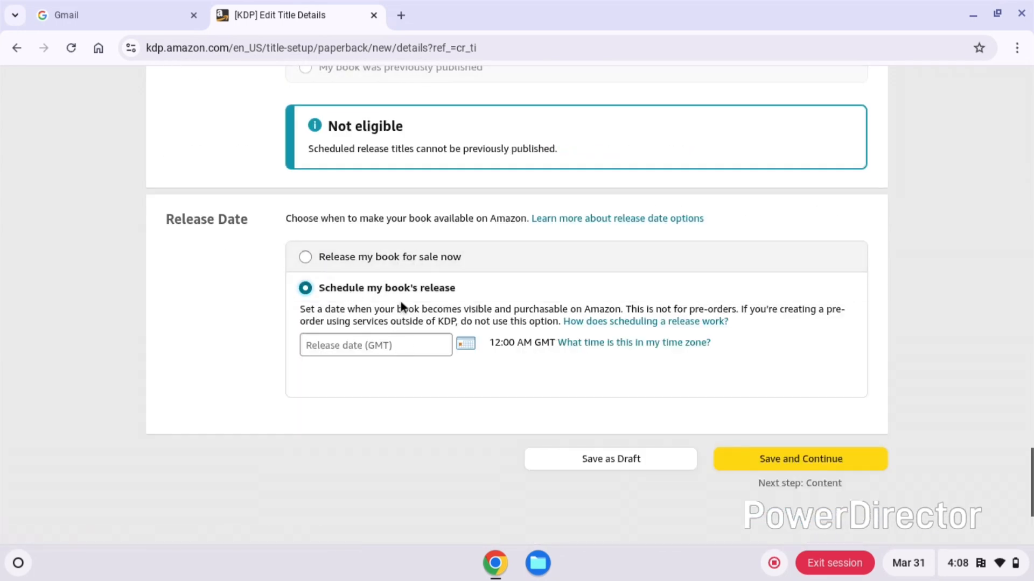
pyautogui.click(375, 269)
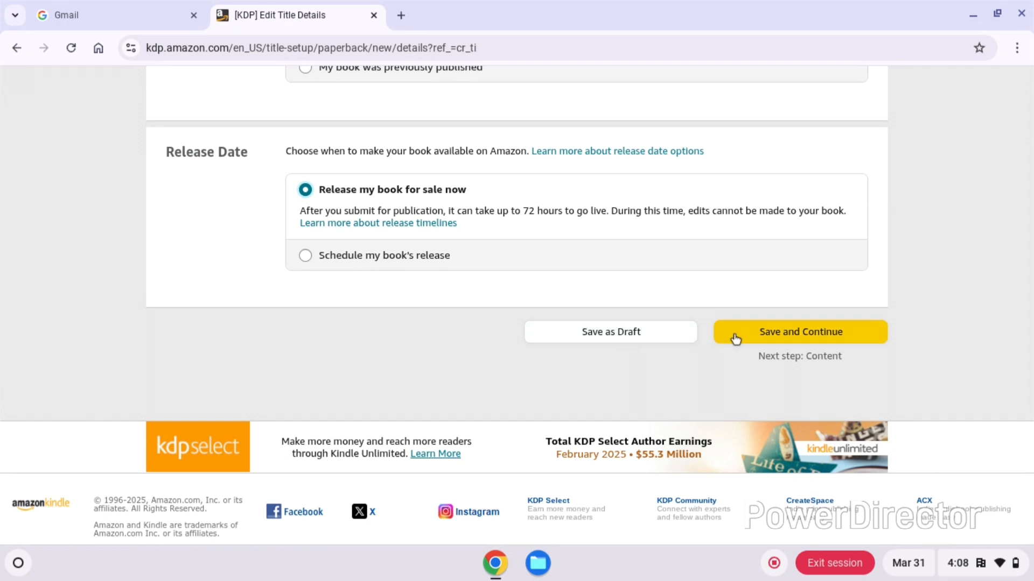
pyautogui.click(763, 339)
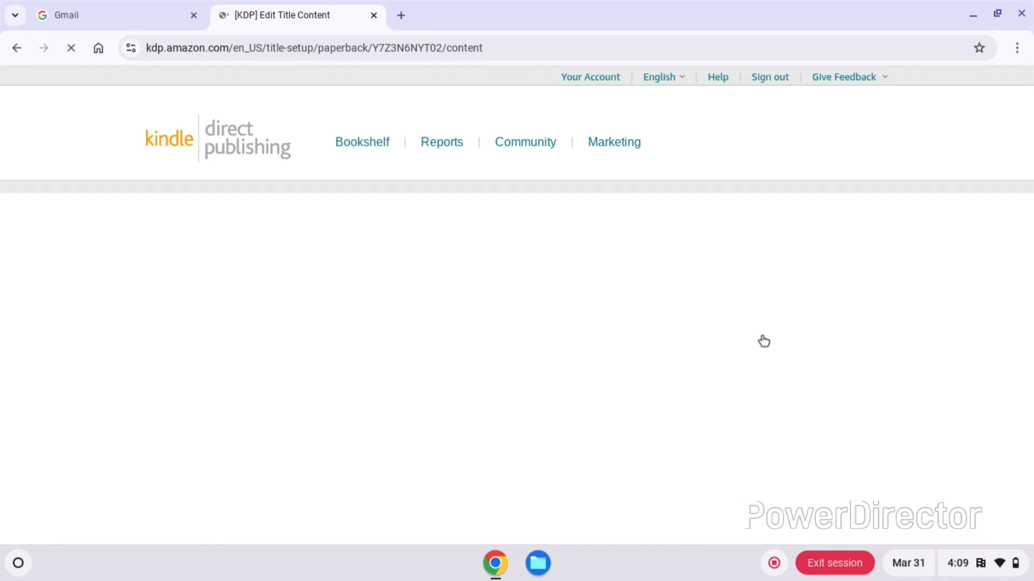
# Step: Change the paperback's trim size to 5.5 x 8.5 in under Print Options
pyautogui.scroll(-5, 441, 189)
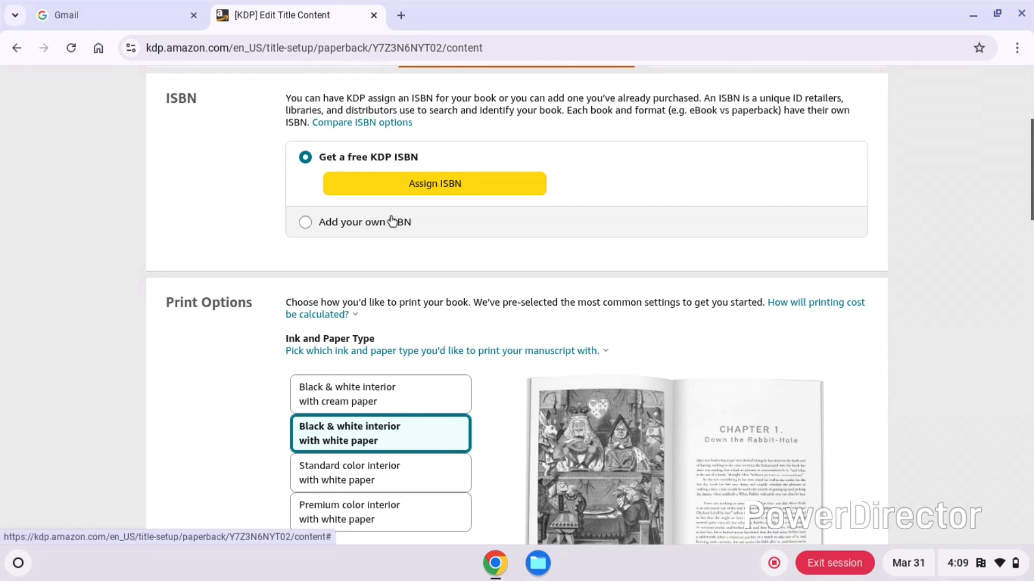
pyautogui.scroll(-3, 429, 208)
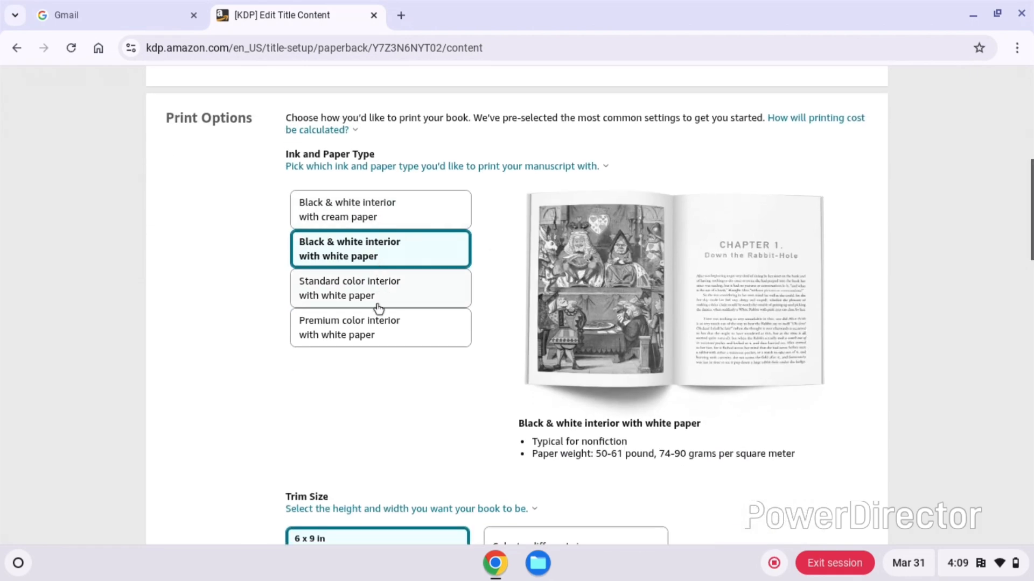
pyautogui.moveTo(1028, 229); pyautogui.dragTo(1028, 299)
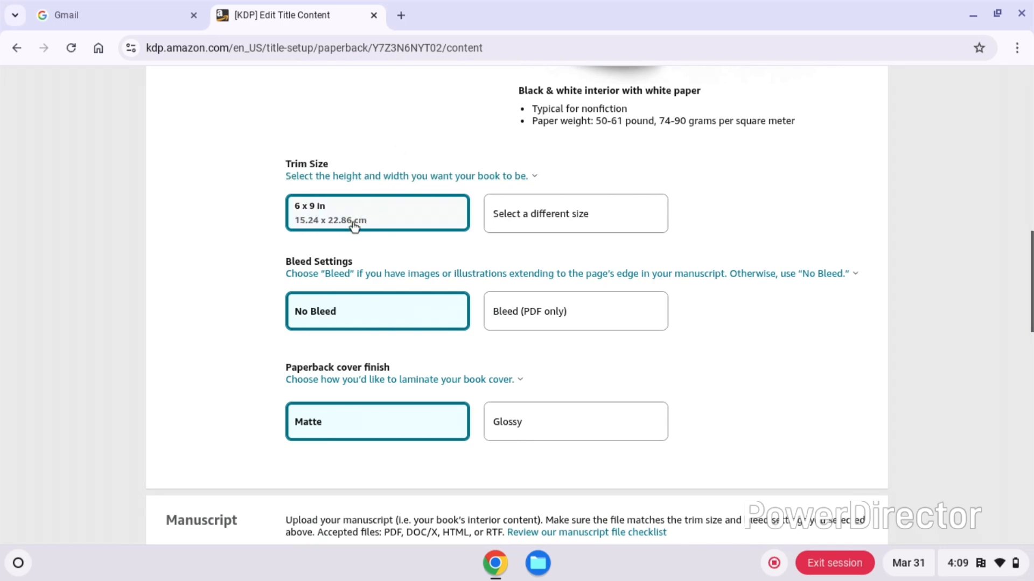
pyautogui.click(524, 225)
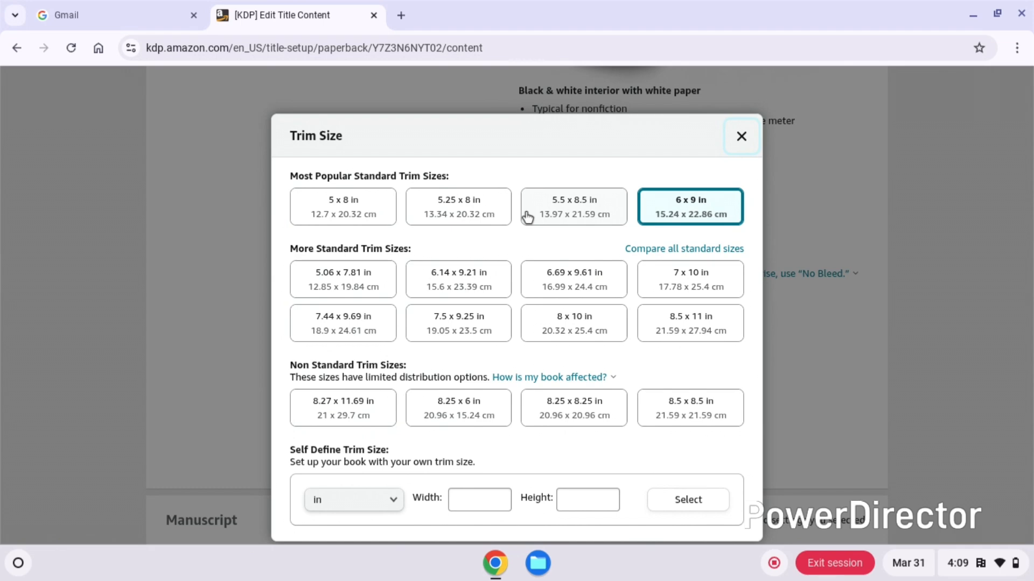
pyautogui.click(580, 220)
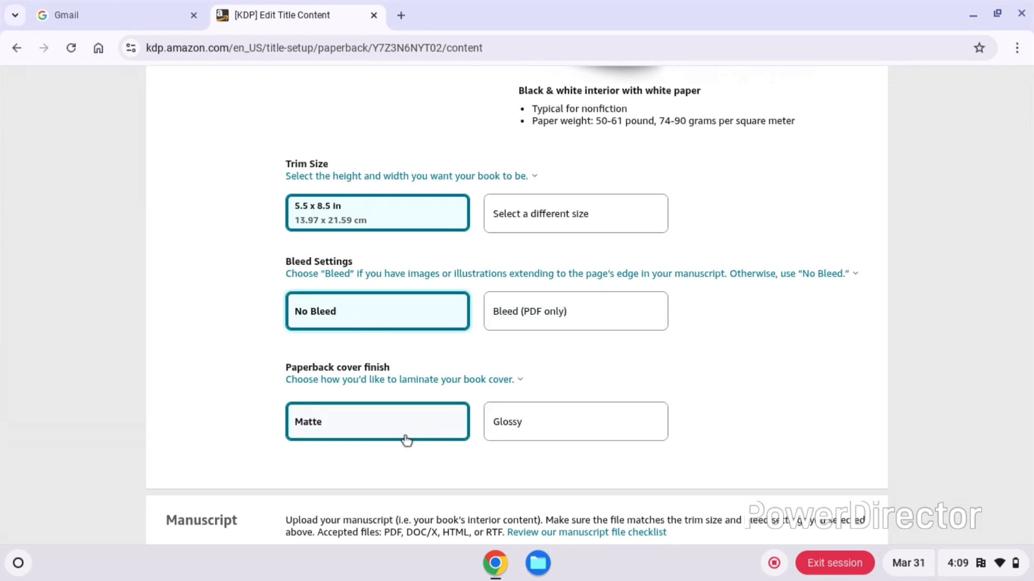
# Step: Upload the file "A Bride For The Prince .pdf" from Downloads as the paperback's manuscript
pyautogui.scroll(-5, 350, 351)
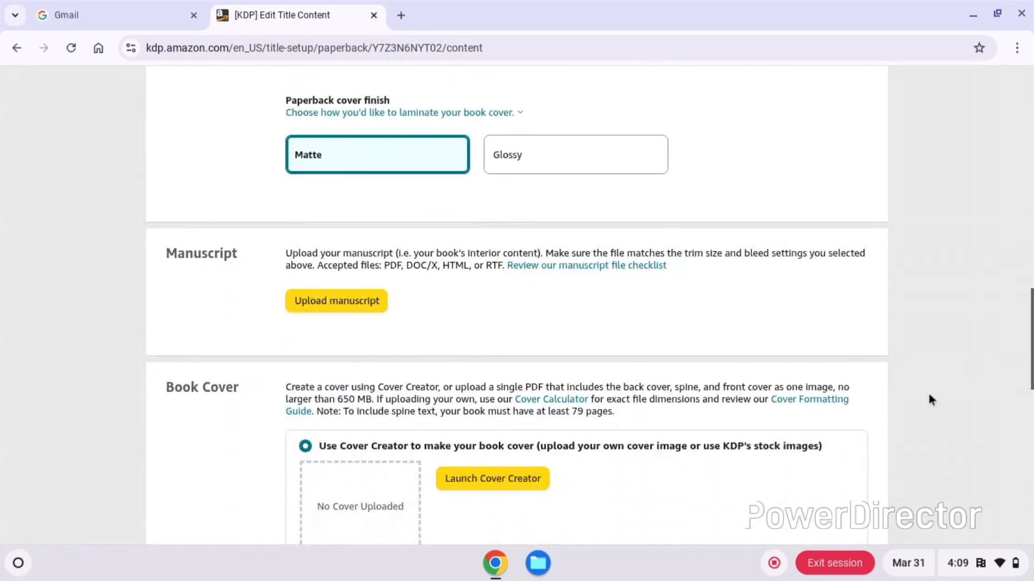
pyautogui.scroll(-3, 799, 390)
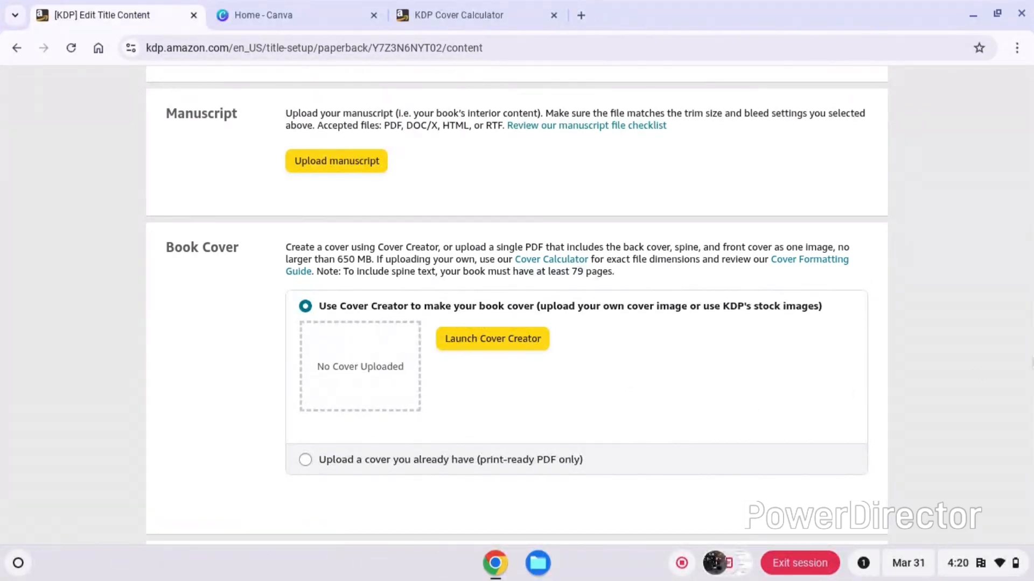
pyautogui.scroll(3, 570, 251)
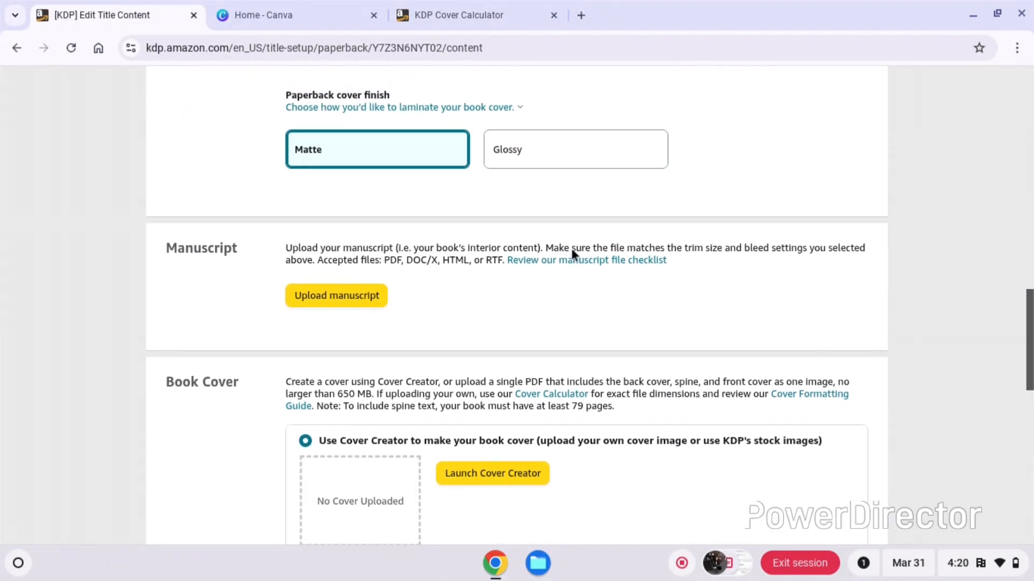
pyautogui.click(348, 297)
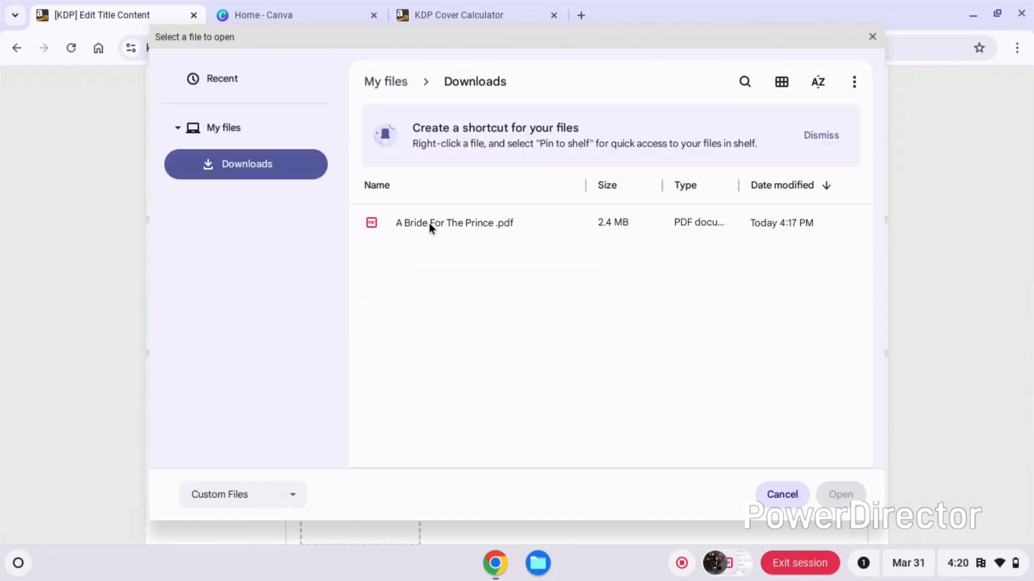
pyautogui.click(429, 223)
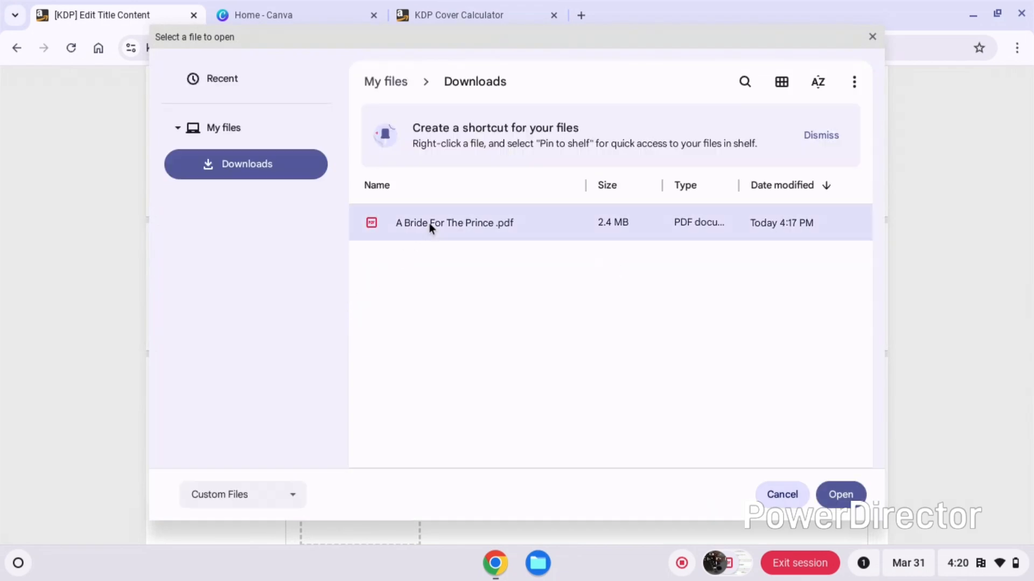
pyautogui.click(839, 494)
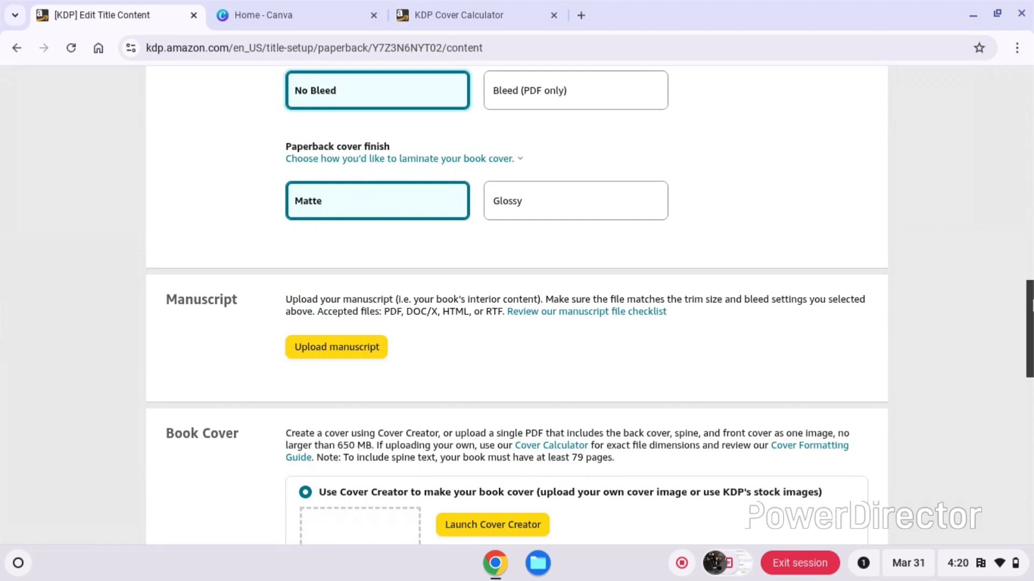
# Step: Choose to upload an existing print-ready PDF cover for the book cover
pyautogui.scroll(-1, 340, 306)
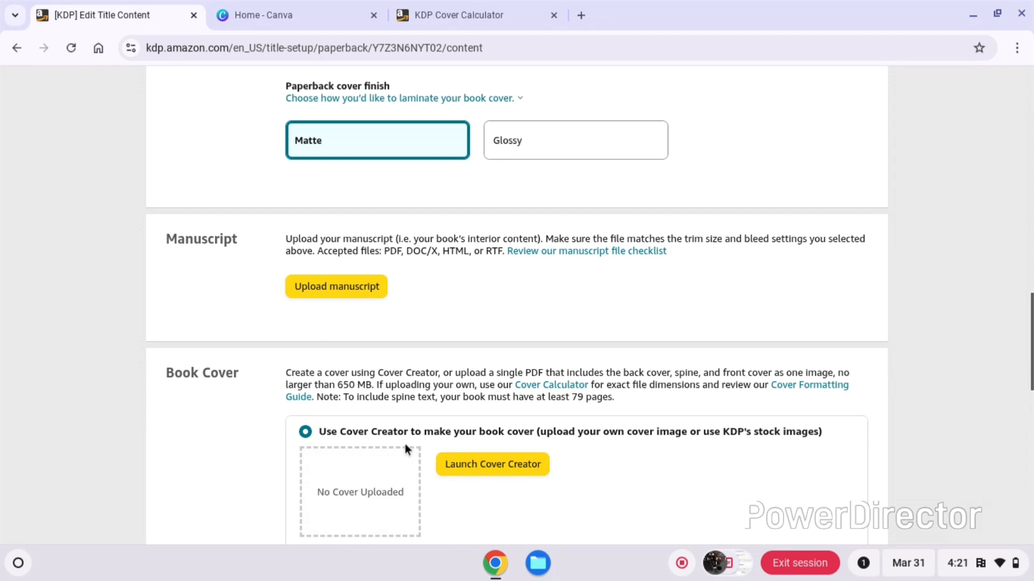
pyautogui.scroll(-2, 1028, 342)
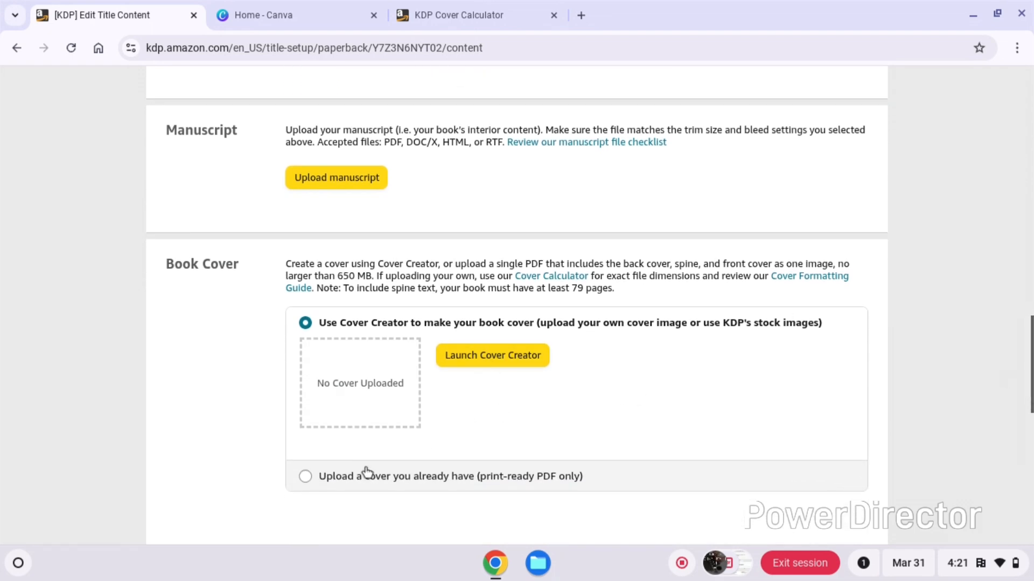
pyautogui.click(313, 477)
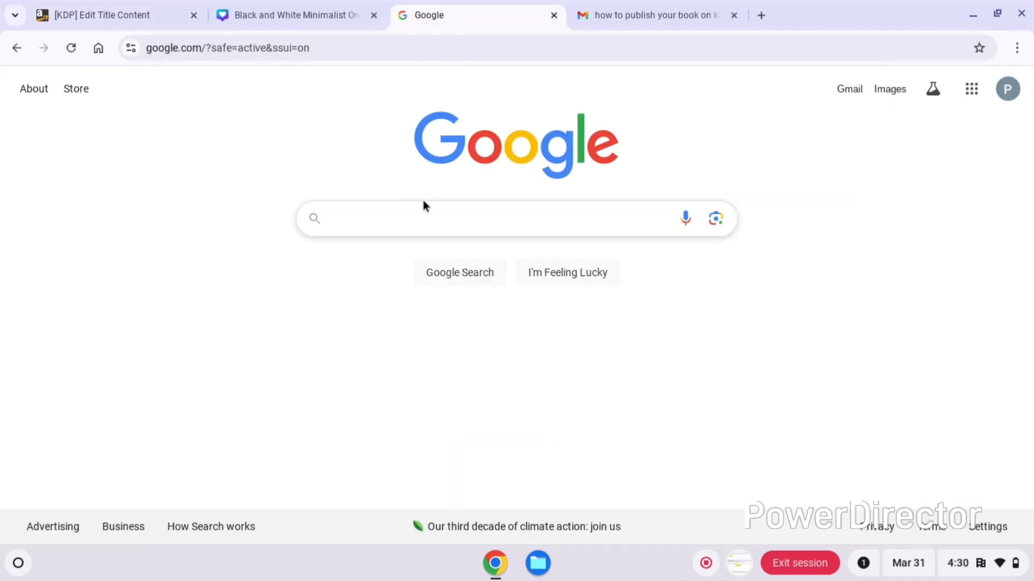
# Step: Search Google for "kdp cover template" and open the KDP Cover Calculator page
pyautogui.click(413, 221)
pyautogui.write('k')
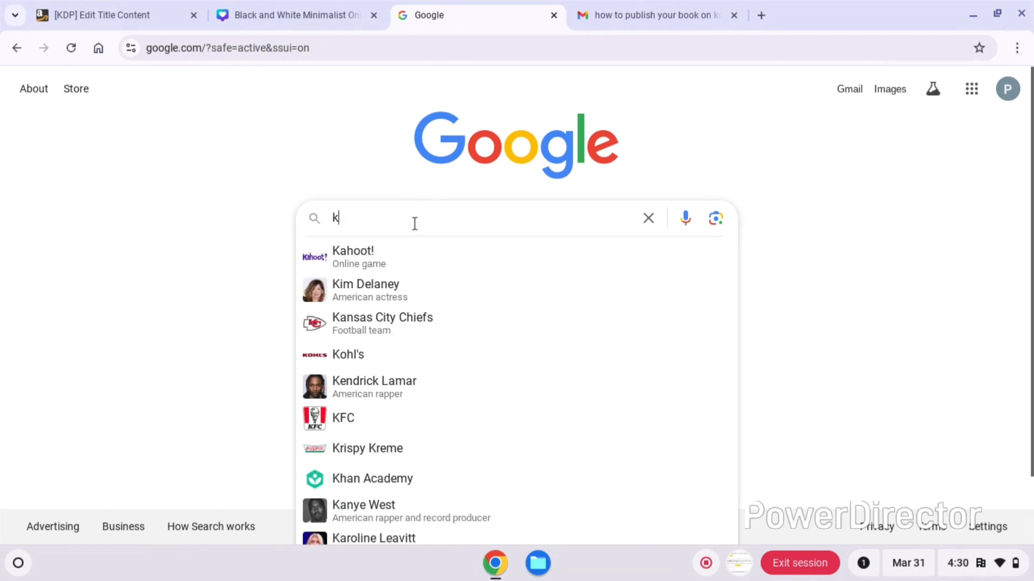
pyautogui.write('dp cover te')
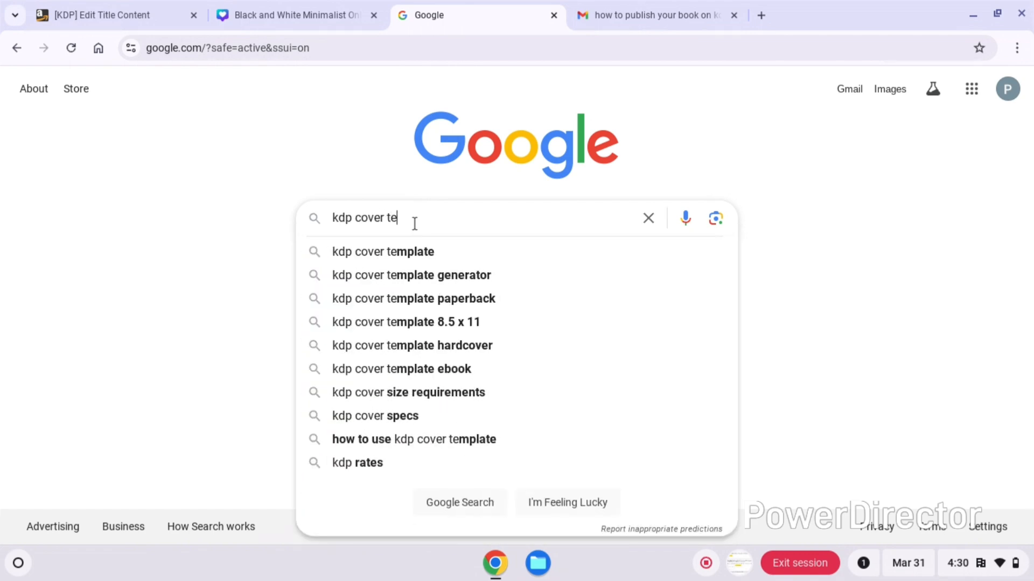
pyautogui.click(418, 257)
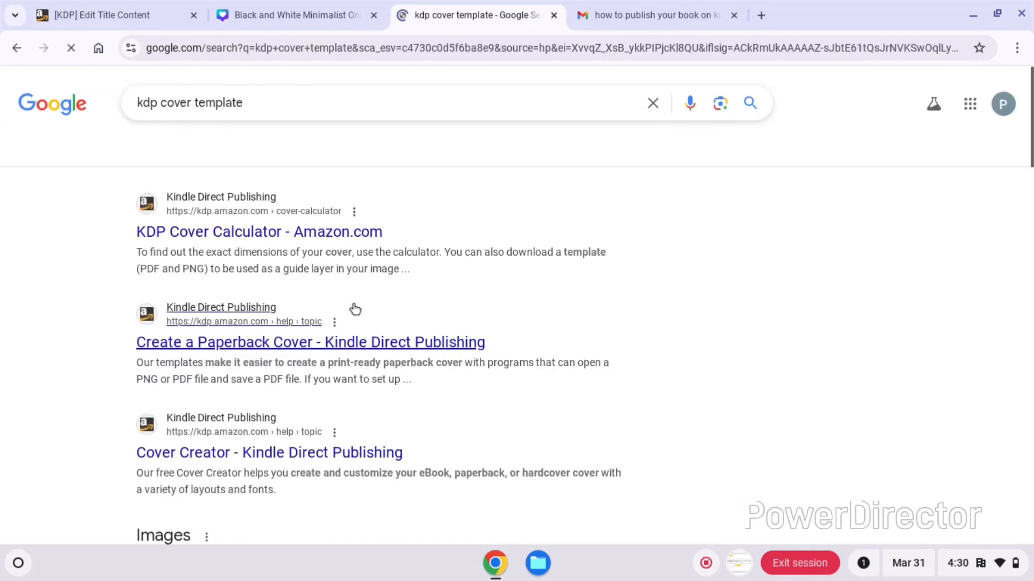
pyautogui.click(283, 233)
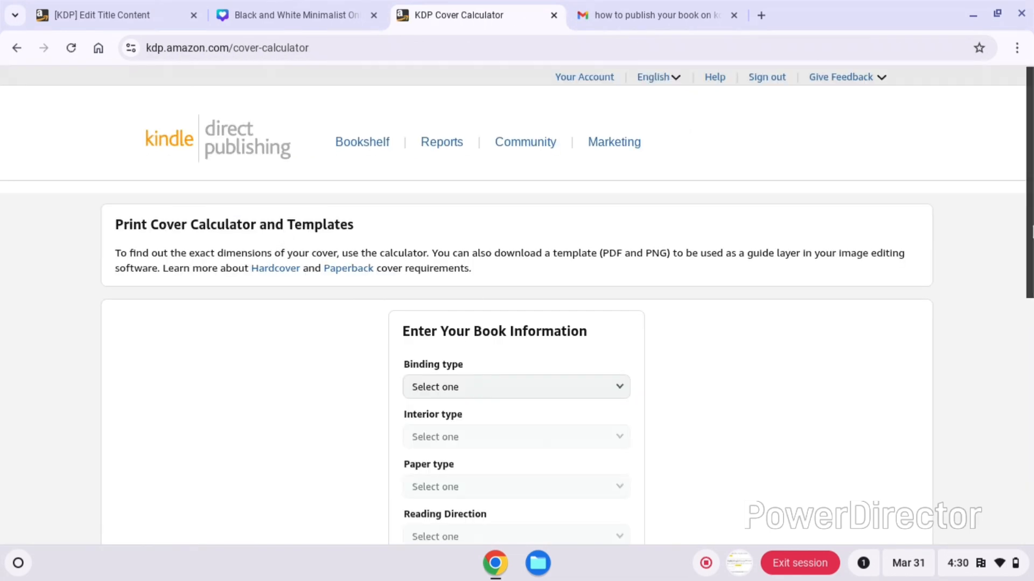
# Step: Set the cover calculator's binding type to Paperback, interior type to Black & white and paper type to White paper
pyautogui.scroll(-3, 283, 233)
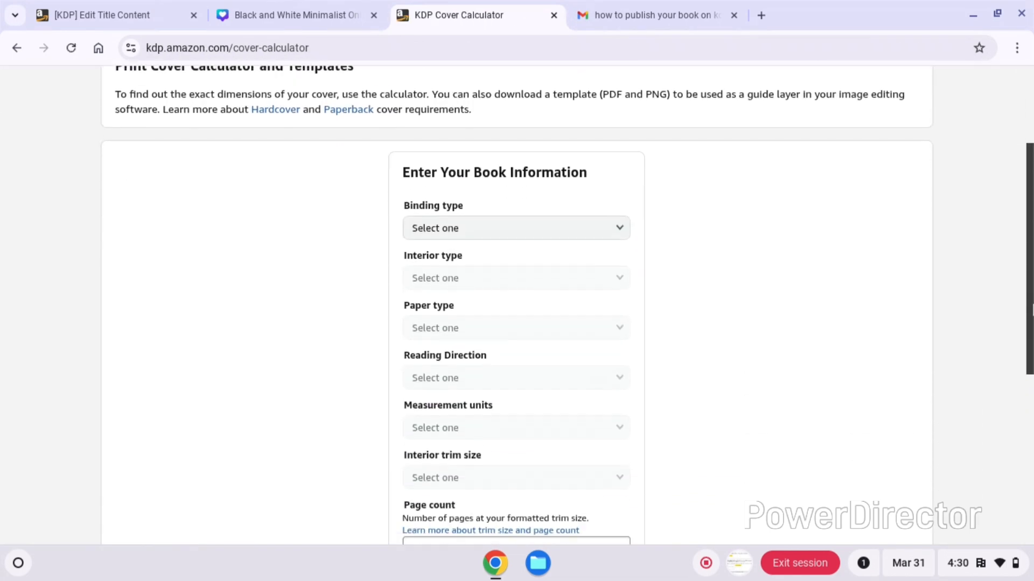
pyautogui.click(557, 233)
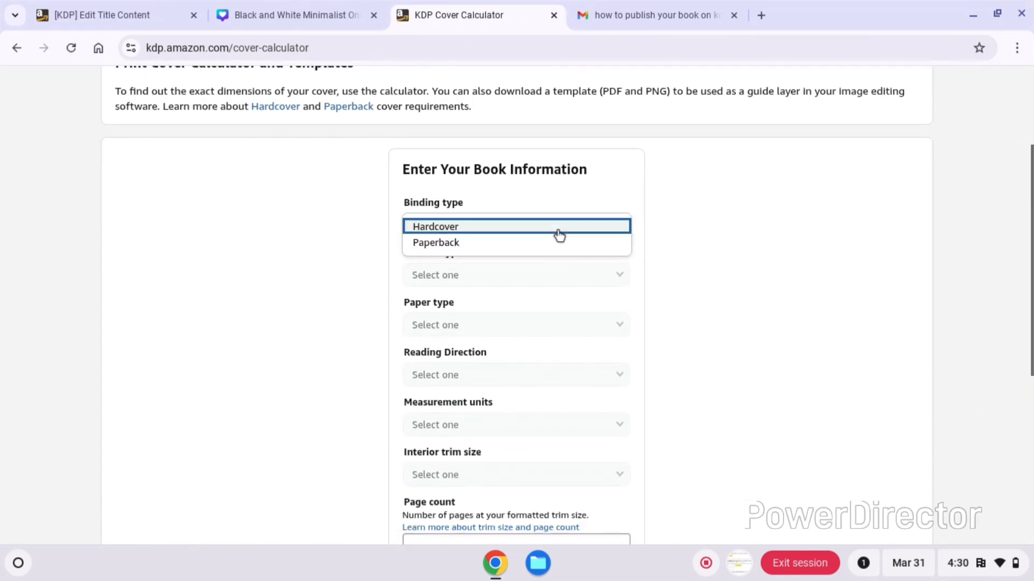
pyautogui.click(488, 245)
pyautogui.click(489, 276)
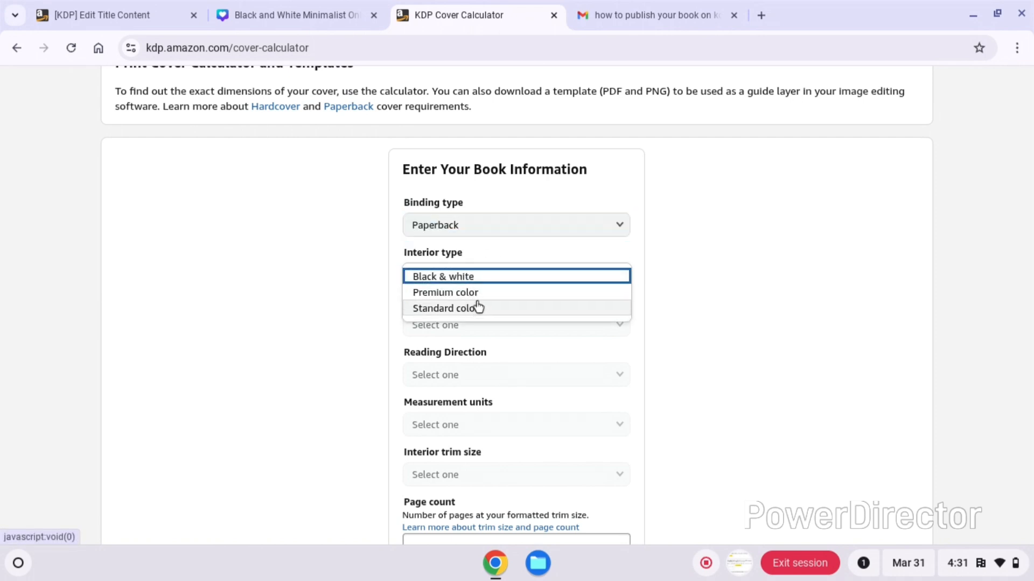
pyautogui.click(475, 279)
pyautogui.click(476, 325)
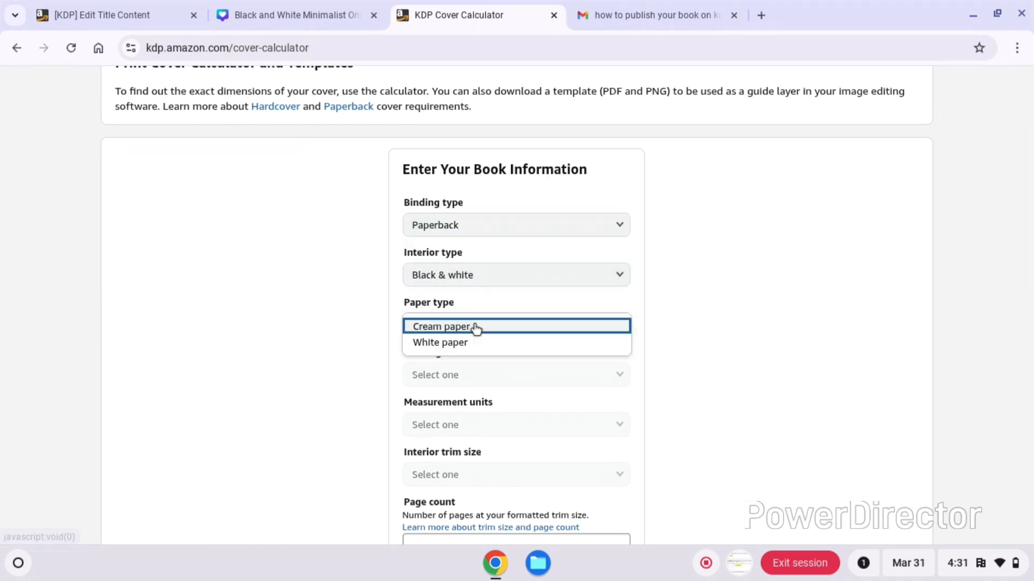
pyautogui.click(473, 343)
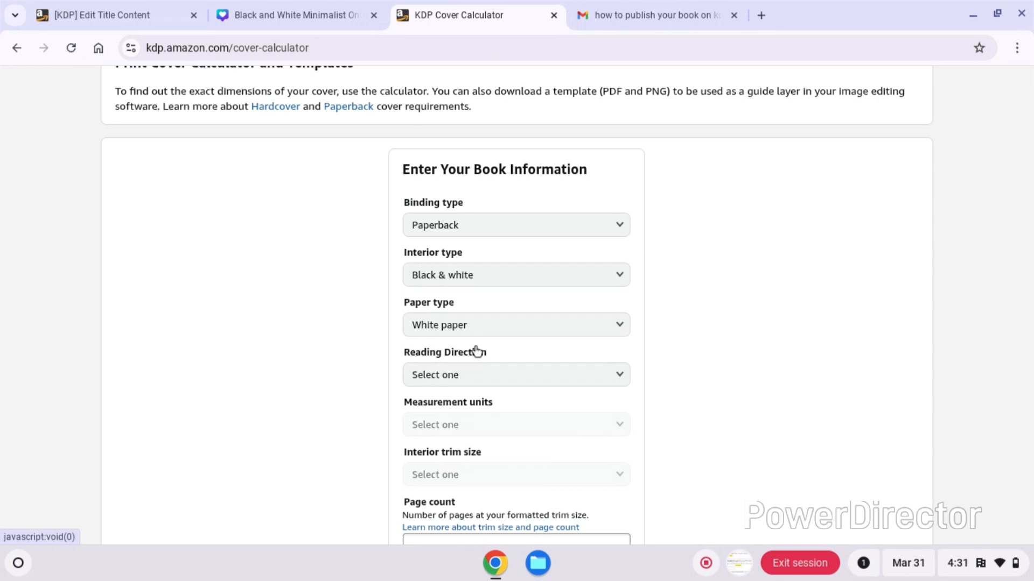
# Step: Set the reading direction to Left to Right and the measurement units to Inches
pyautogui.click(467, 385)
pyautogui.click(467, 380)
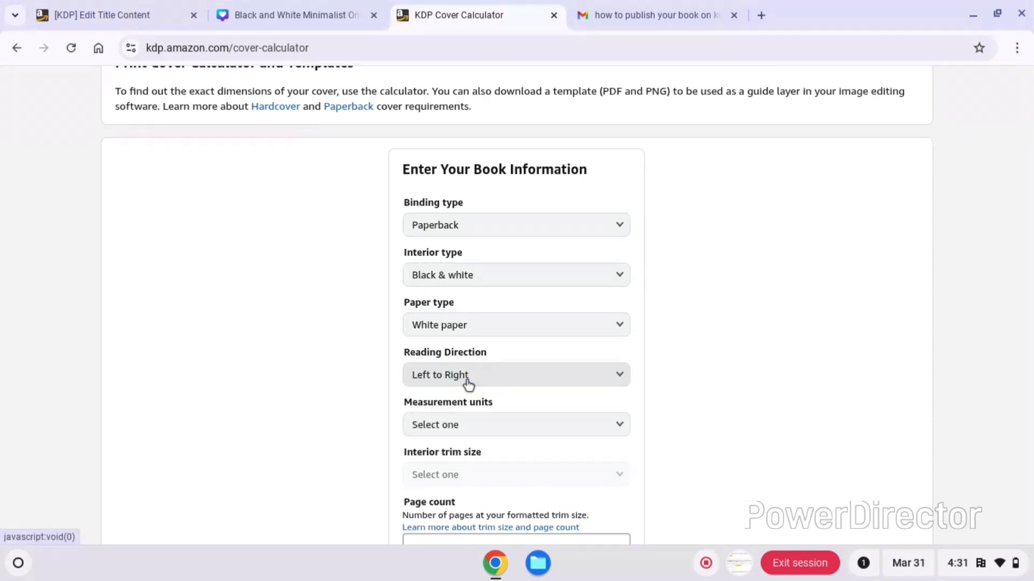
pyautogui.click(470, 429)
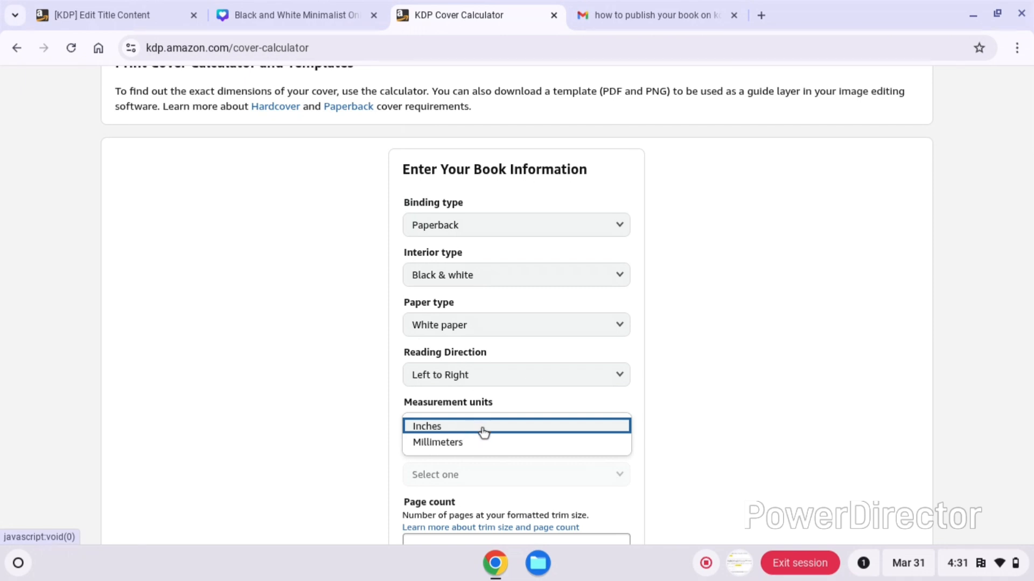
pyautogui.click(483, 430)
# Step: Enter an interior trim size of 5.5 x 8.5 in and a page count of 350, and calculate the cover dimensions
pyautogui.scroll(-2, 1023, 293)
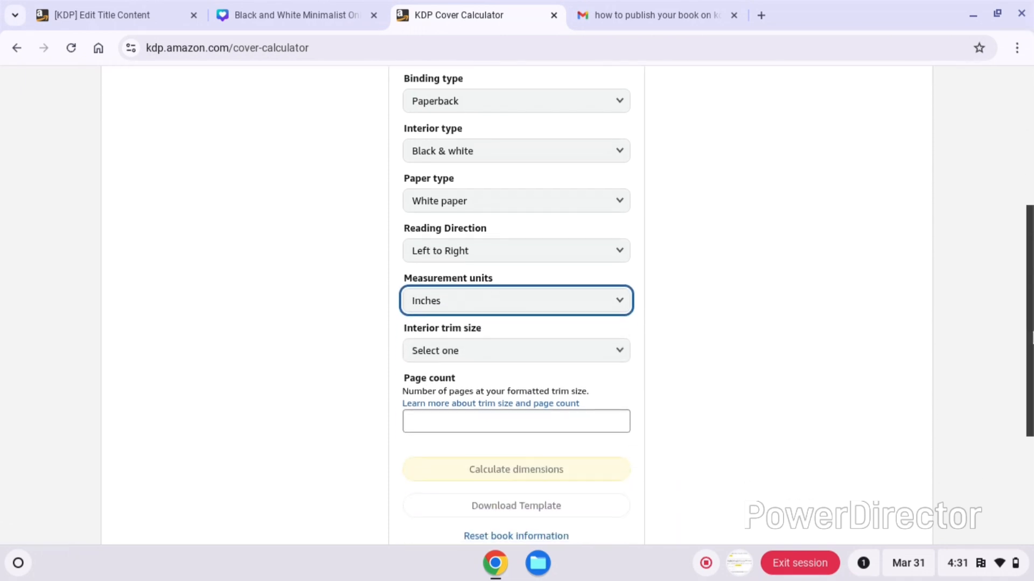
pyautogui.click(461, 300)
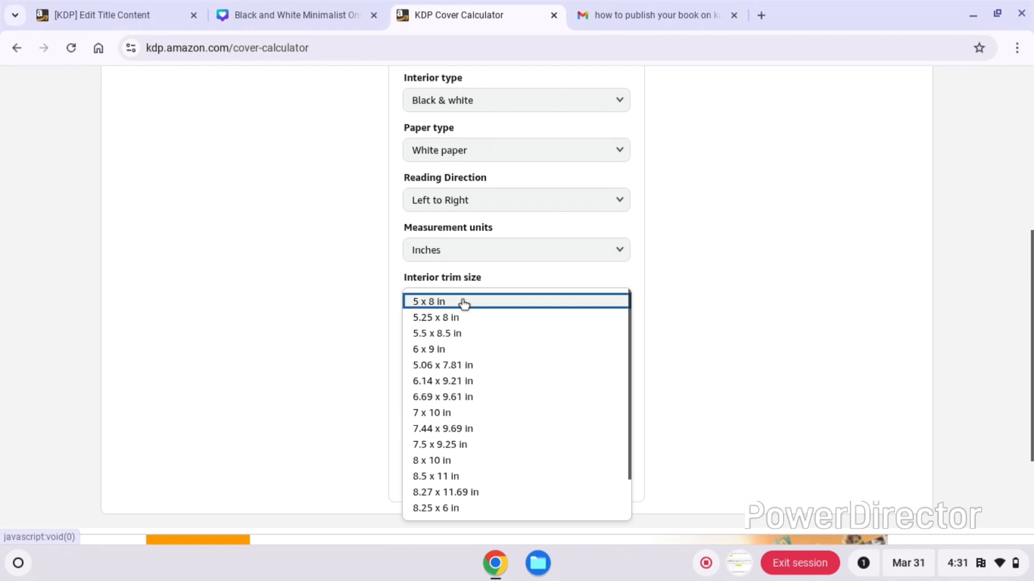
pyautogui.click(457, 334)
pyautogui.click(457, 368)
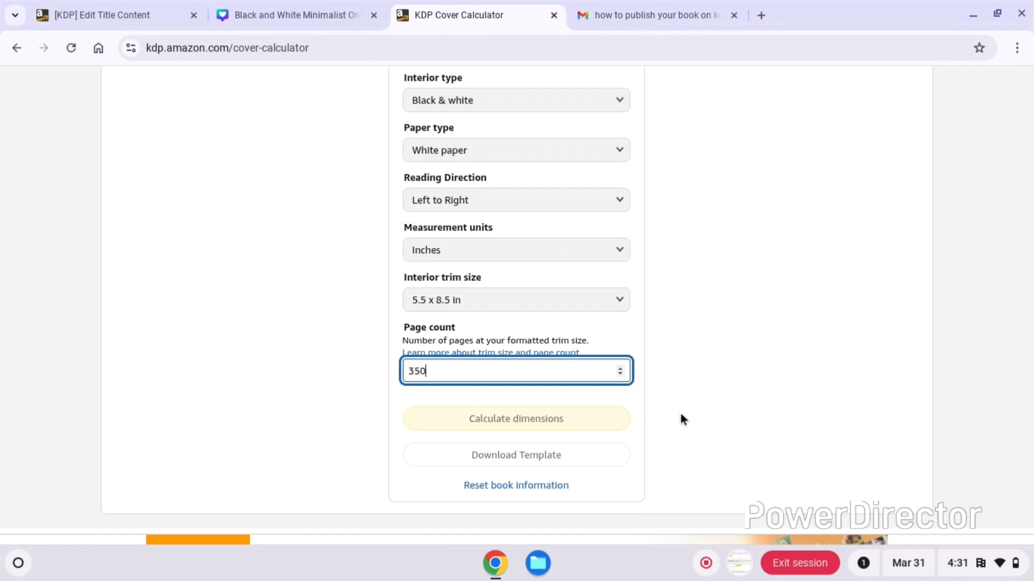
pyautogui.click(574, 426)
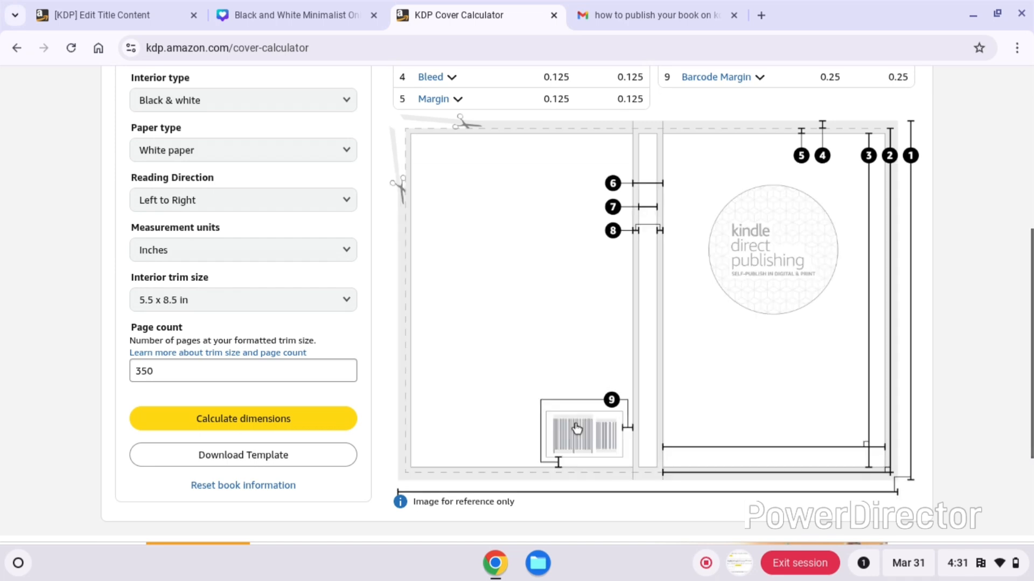
# Step: Download the cover template and view PAPERBACK_5.500x8.500_350_BW_WHITE_en_US.pdf from the downloaded ZIP archive
pyautogui.click(261, 457)
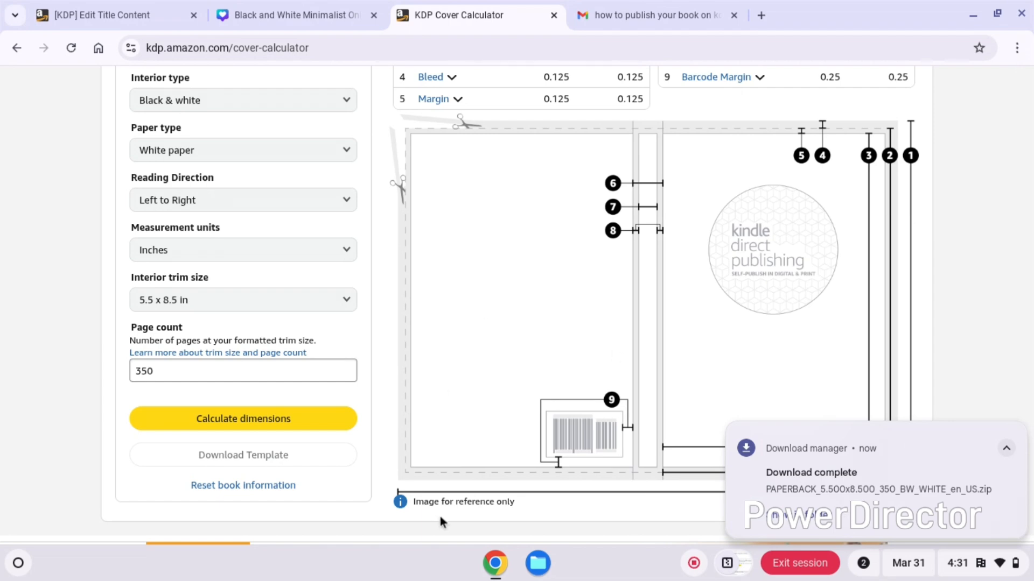
pyautogui.click(536, 563)
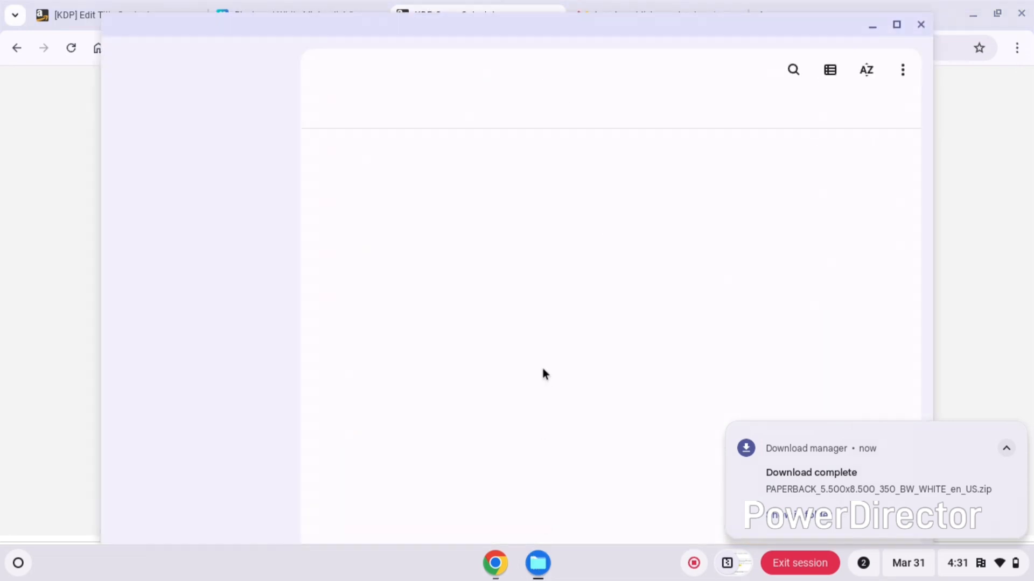
pyautogui.doubleClick(374, 147)
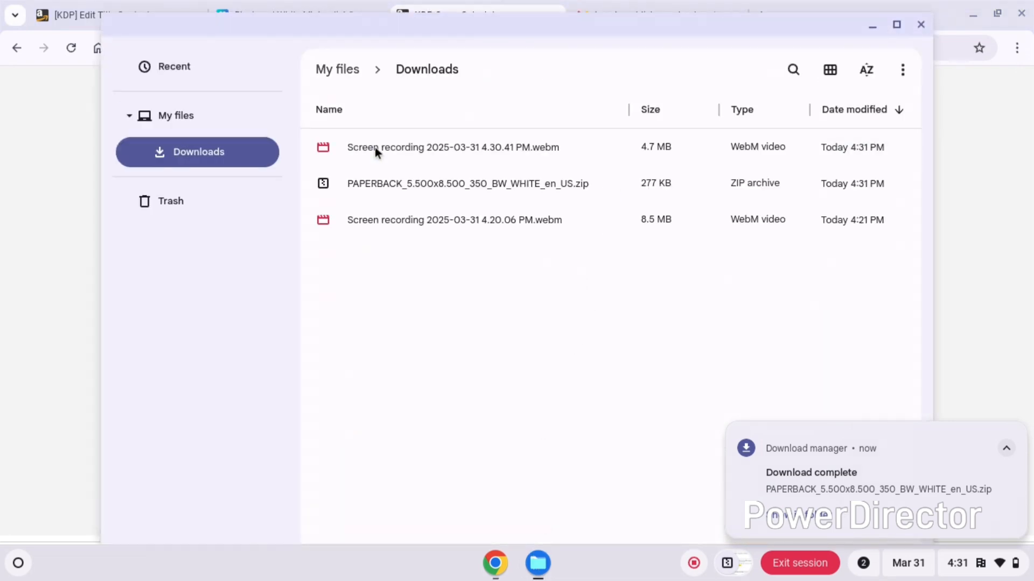
pyautogui.doubleClick(425, 185)
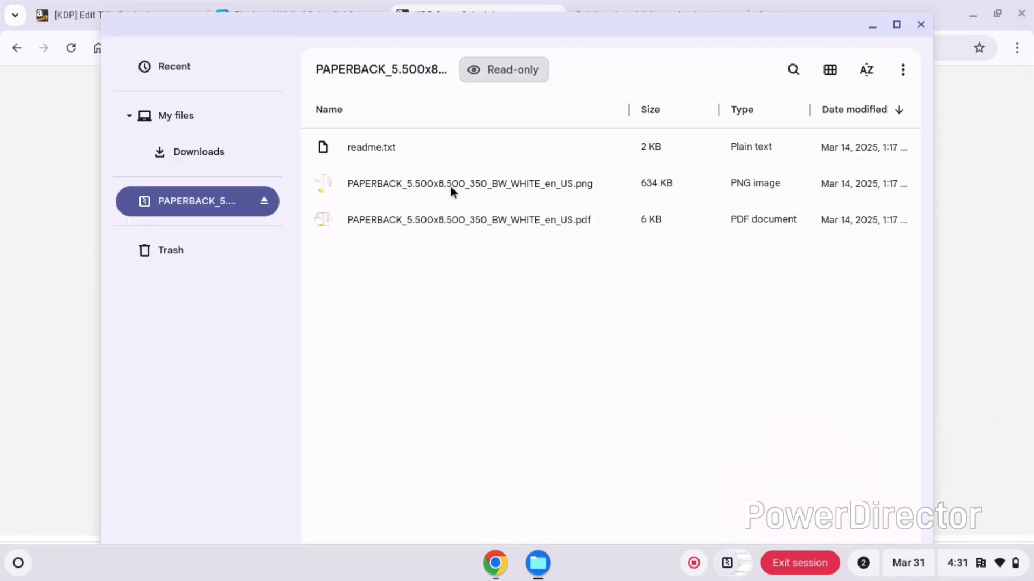
pyautogui.click(520, 230)
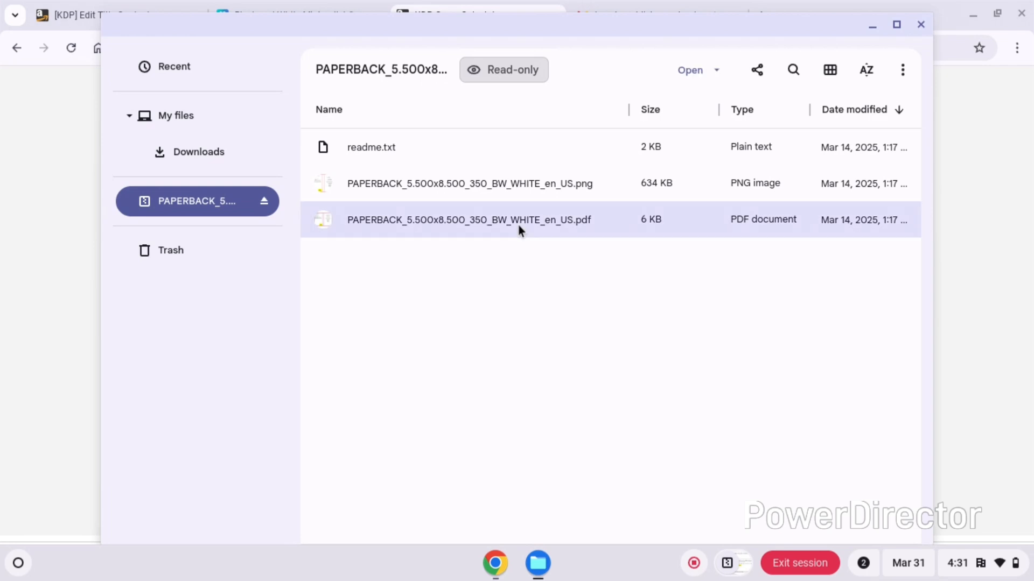
pyautogui.doubleClick(520, 231)
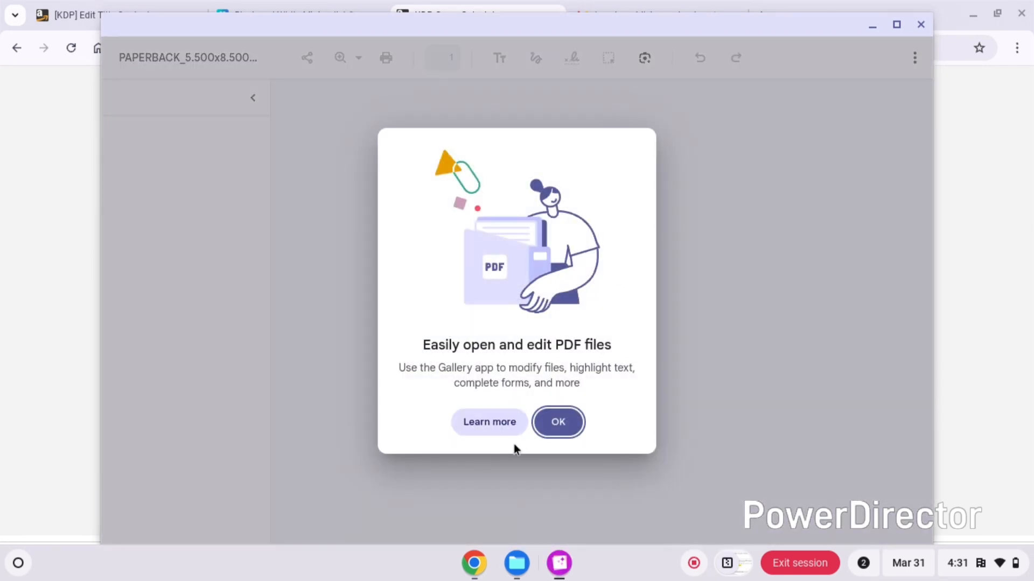
pyautogui.click(555, 422)
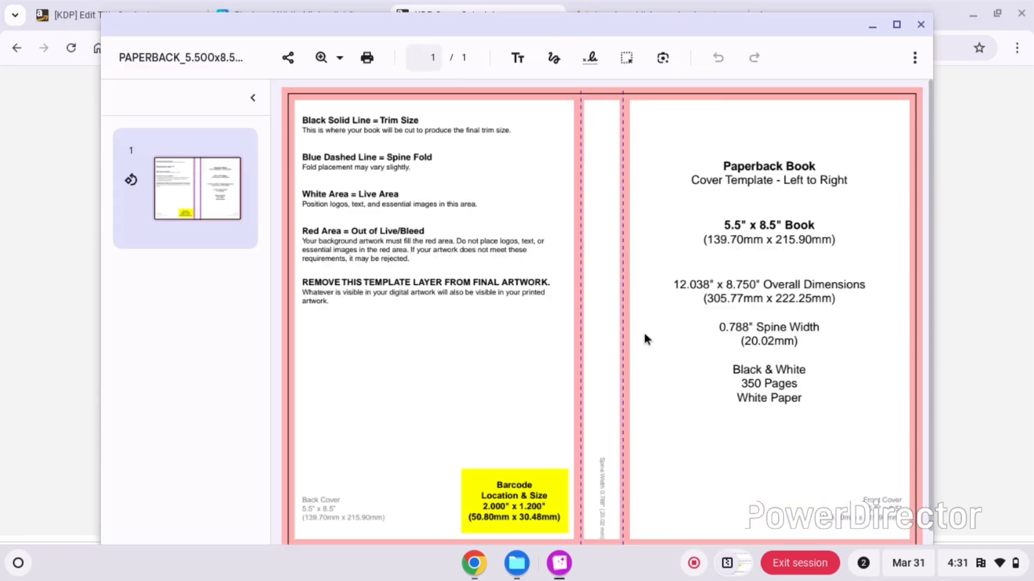
pyautogui.click(873, 25)
pyautogui.click(869, 28)
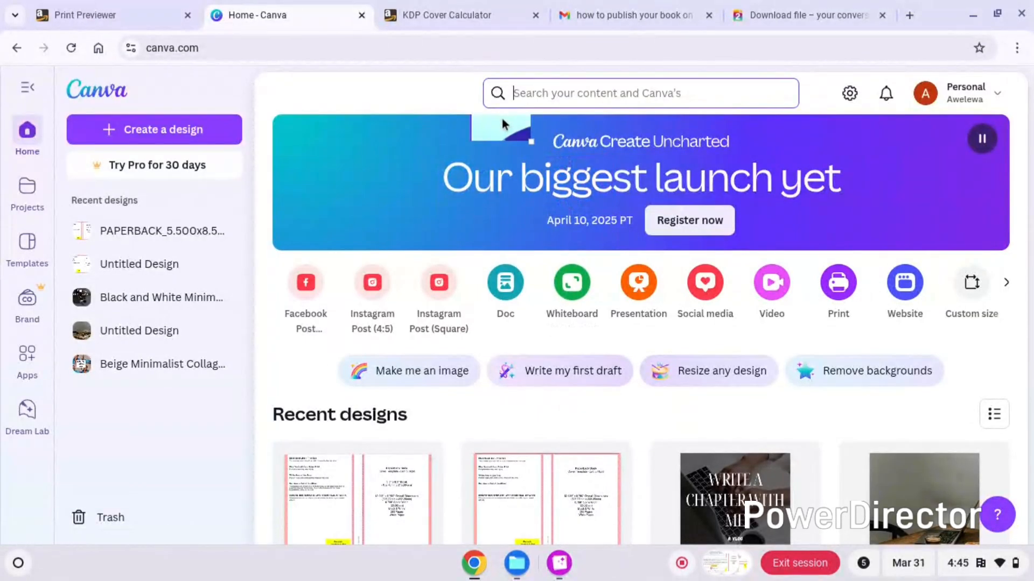
# Step: In Canva, search the design types for "book cover" and create a blank Book Cover design
pyautogui.click(207, 130)
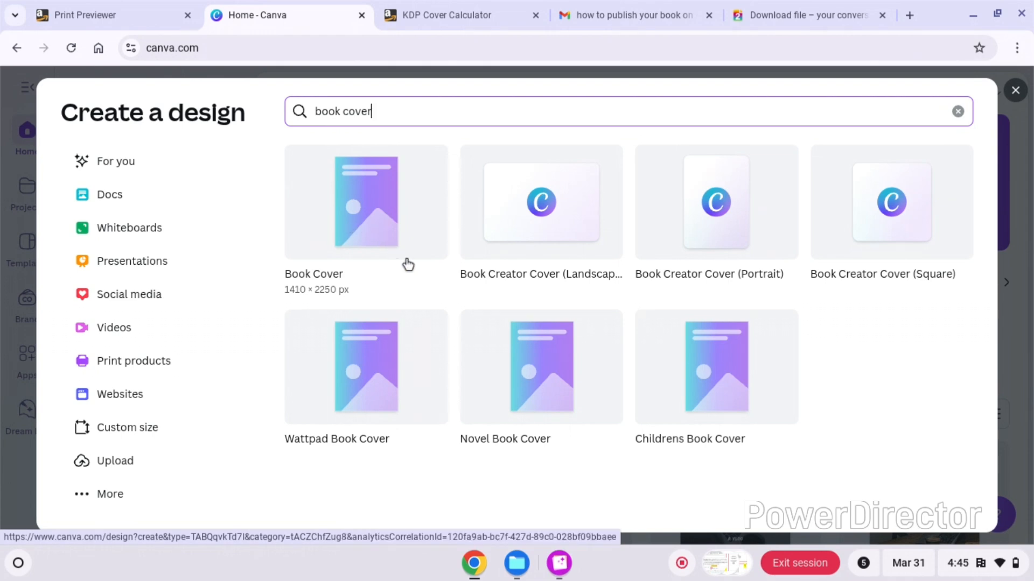
pyautogui.click(365, 190)
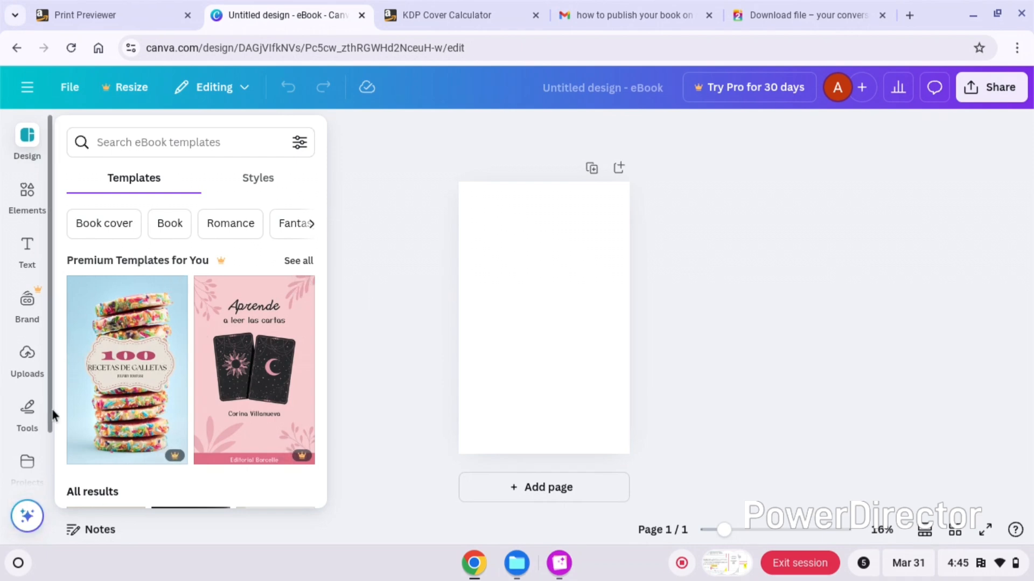
# Step: Upload the cover template PDF from the mounted PAPERBACK_5.500x8.500 archive and place the template on the design's page
pyautogui.click(28, 356)
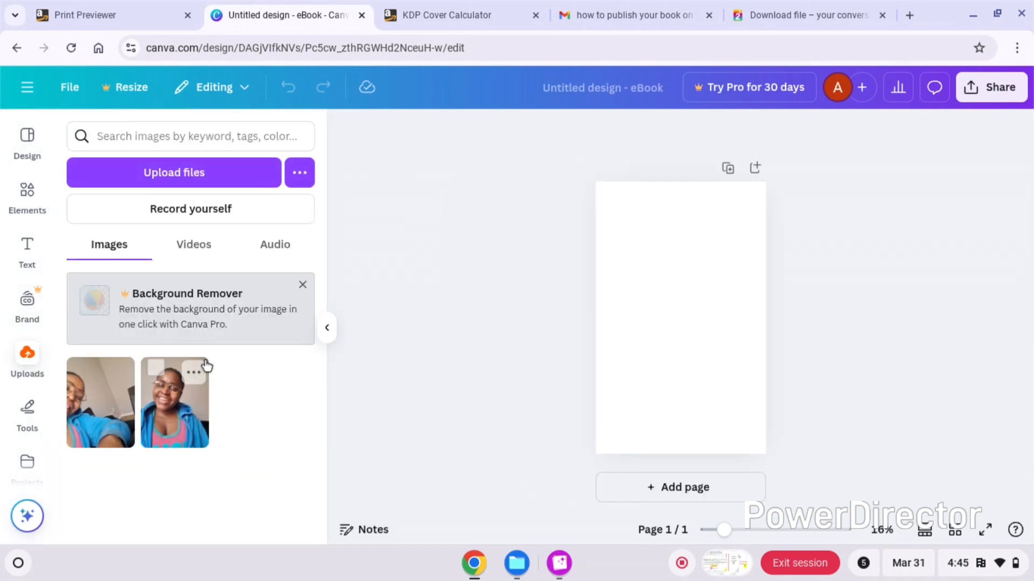
pyautogui.click(215, 172)
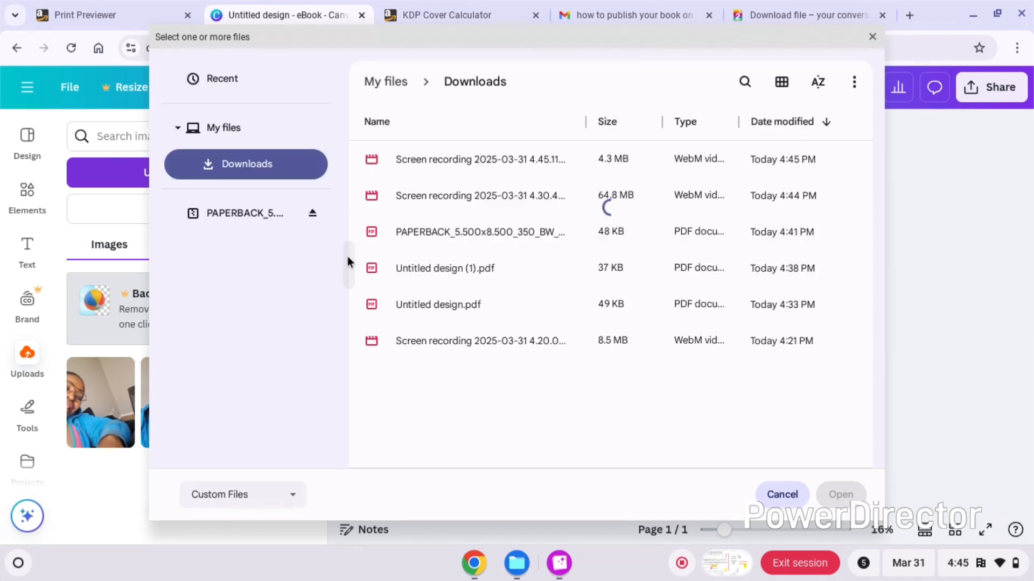
pyautogui.click(269, 213)
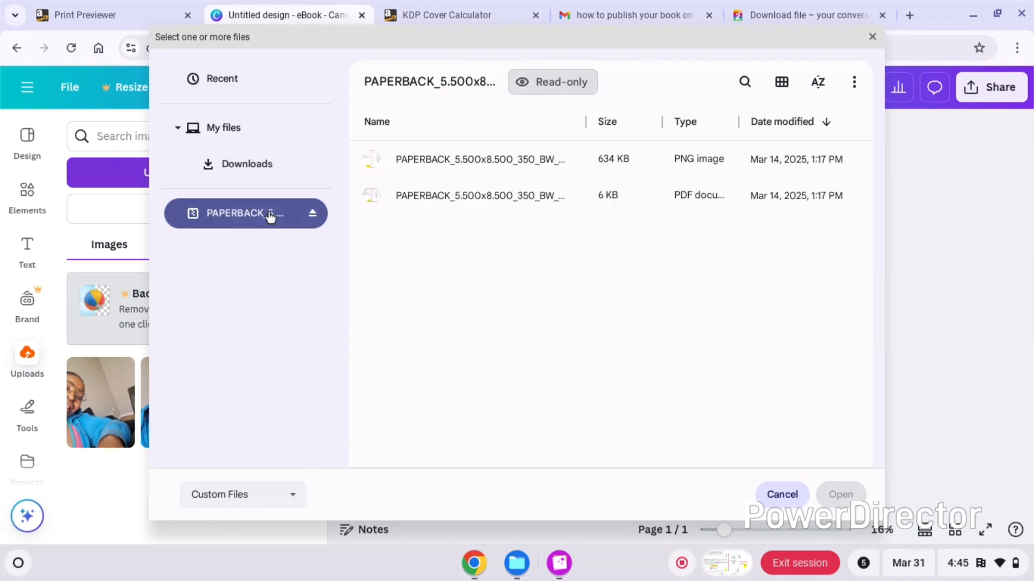
pyautogui.click(574, 196)
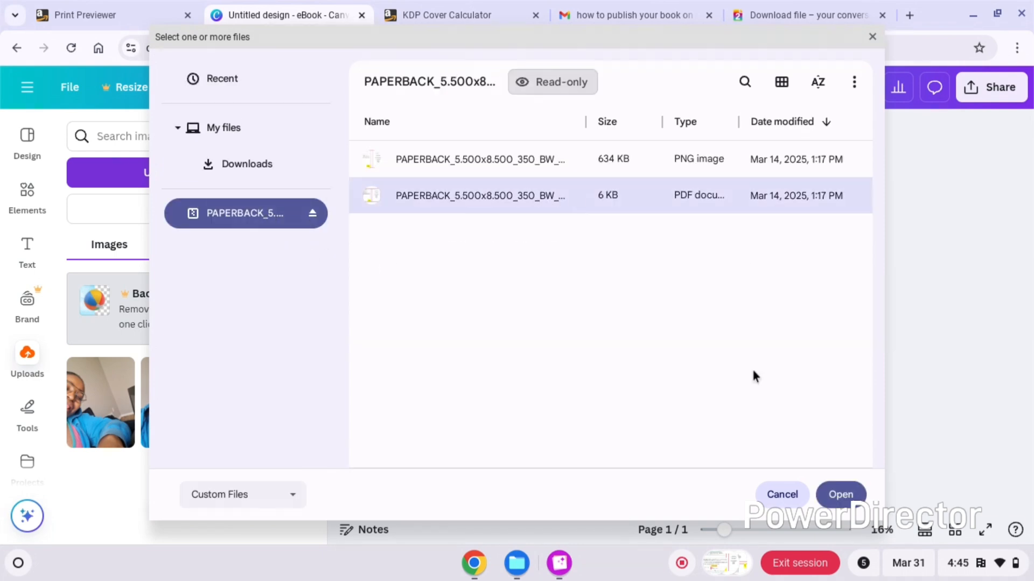
pyautogui.click(840, 495)
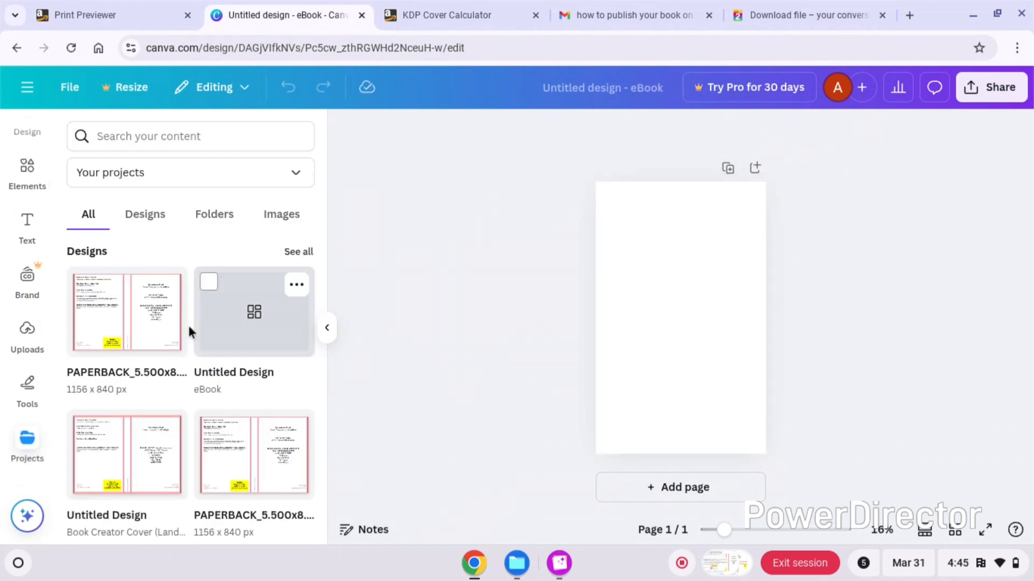
pyautogui.click(140, 325)
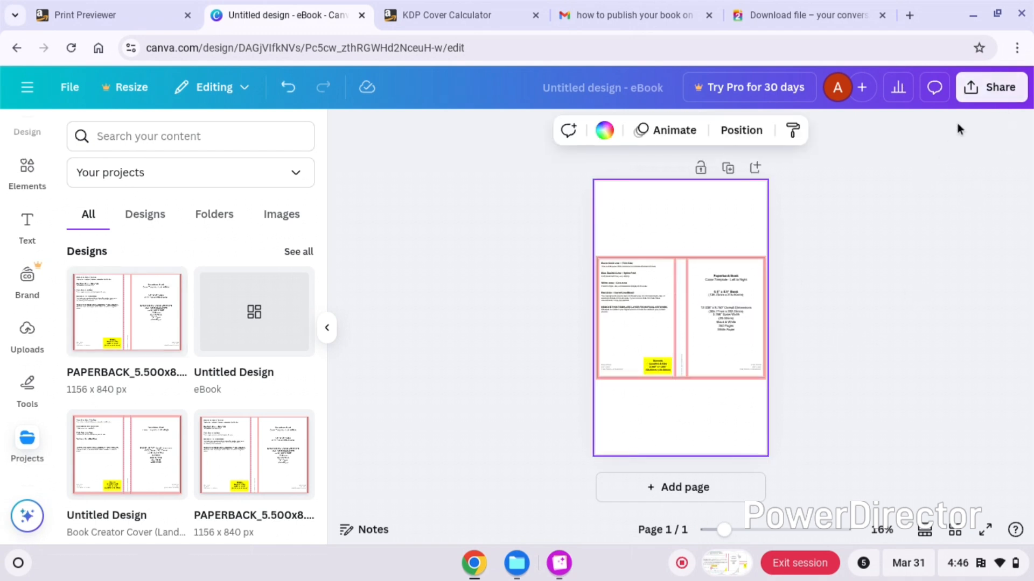
# Step: Download the design as a PDF Print file with the RGB color profile
pyautogui.click(986, 93)
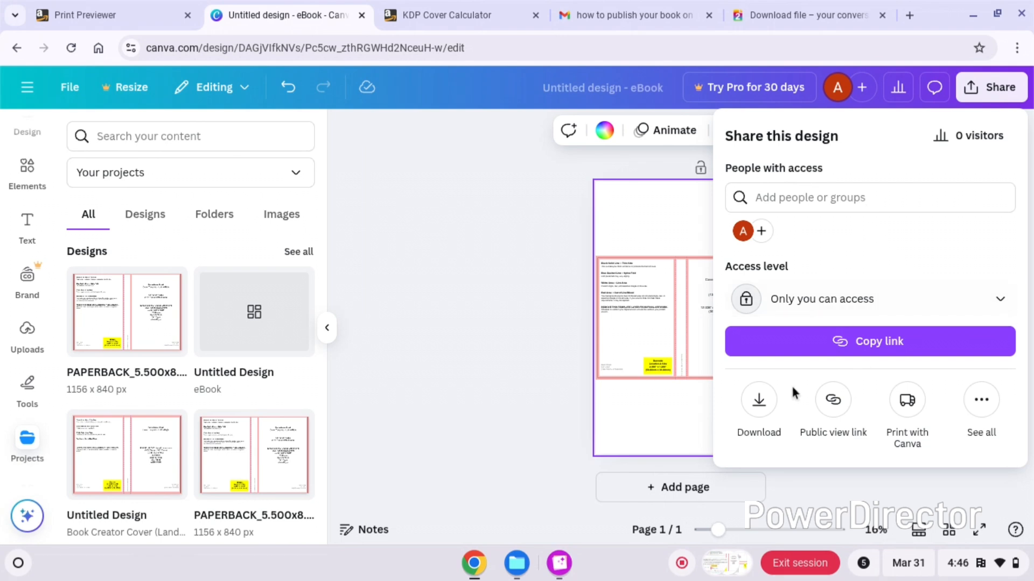
pyautogui.click(759, 403)
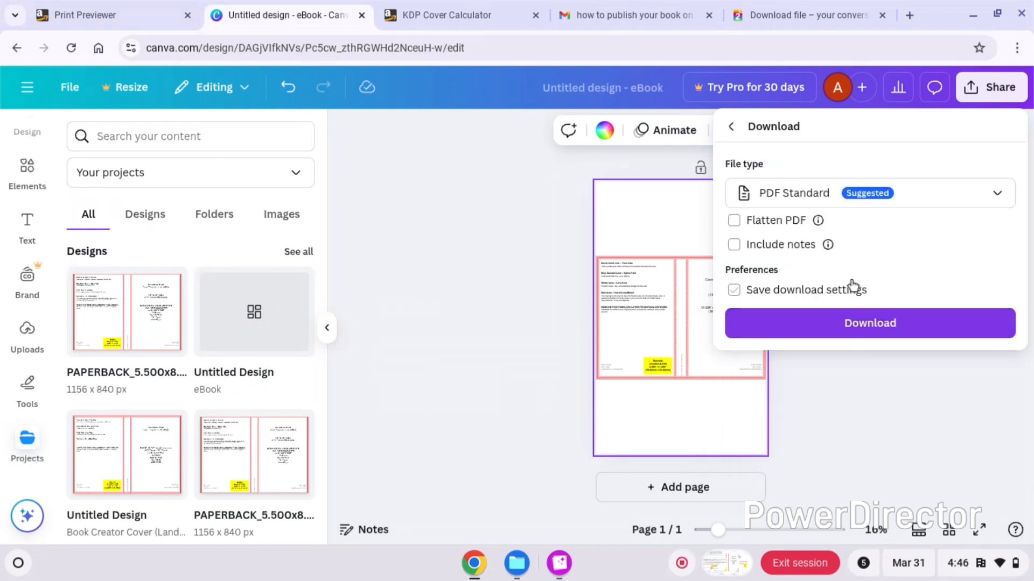
pyautogui.click(909, 196)
pyautogui.click(833, 371)
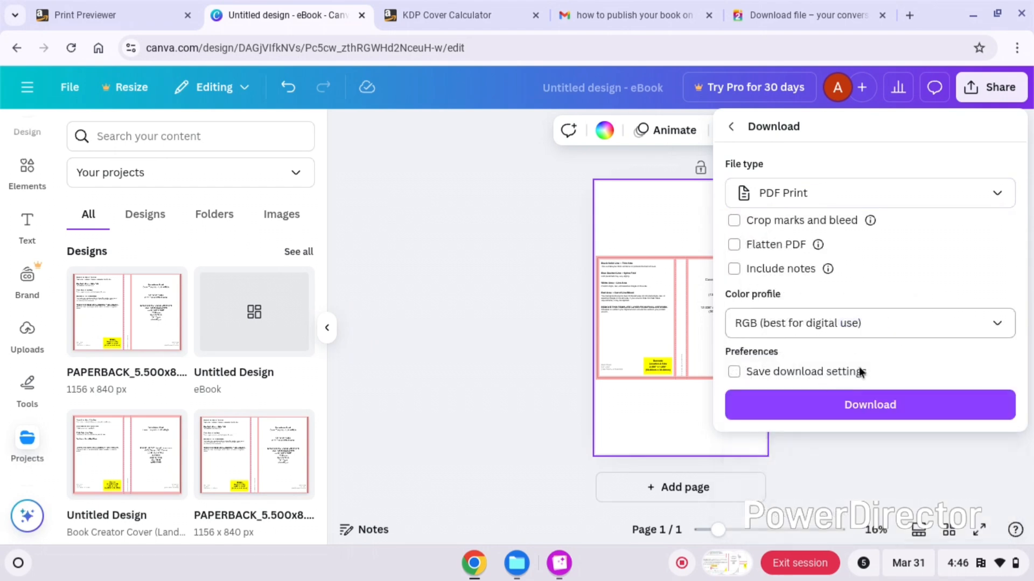
pyautogui.click(867, 405)
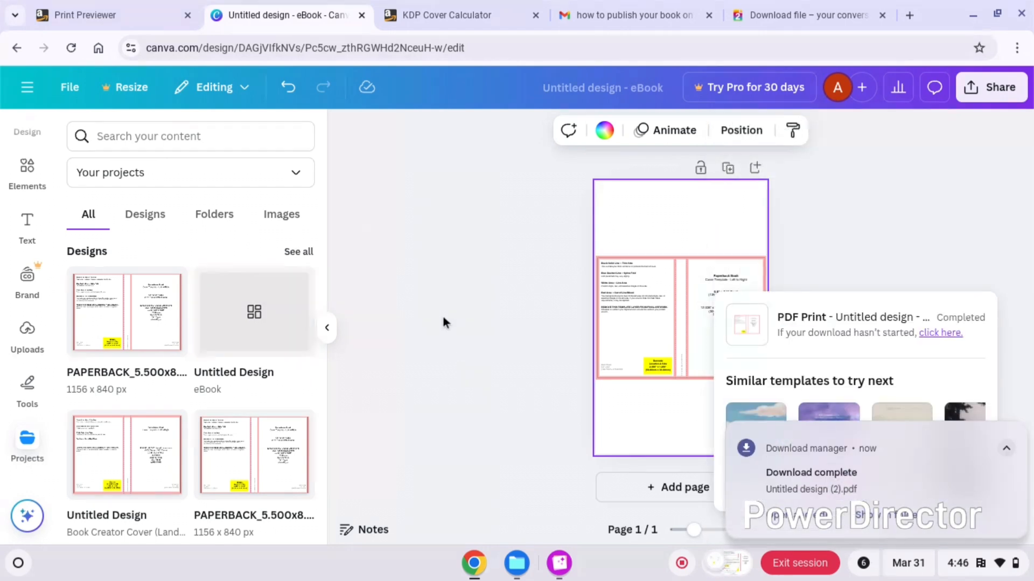
# Step: Return to the Canva home page, browse the recent designs and reload the page
pyautogui.click(27, 88)
pyautogui.click(27, 132)
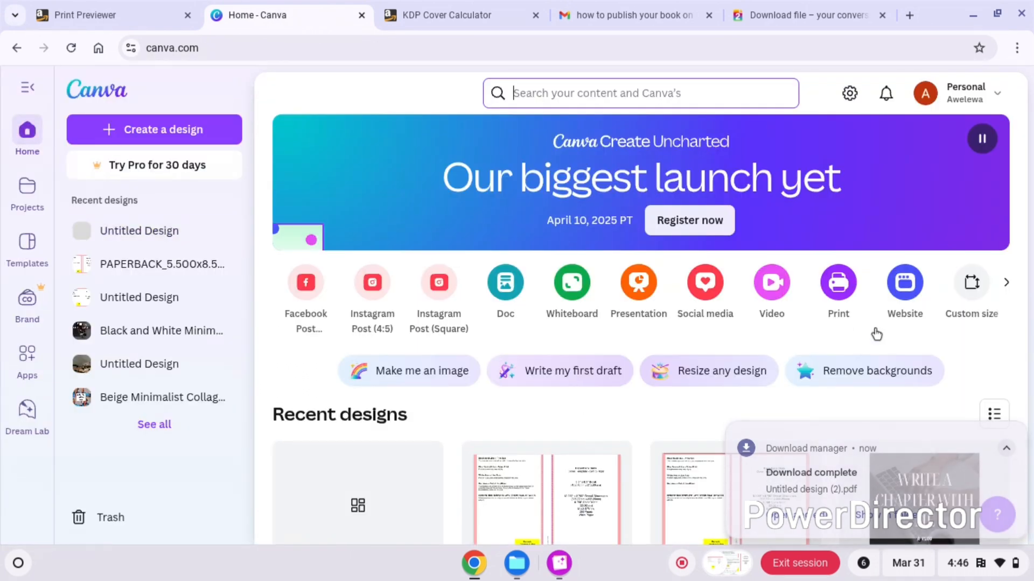
pyautogui.click(1018, 95)
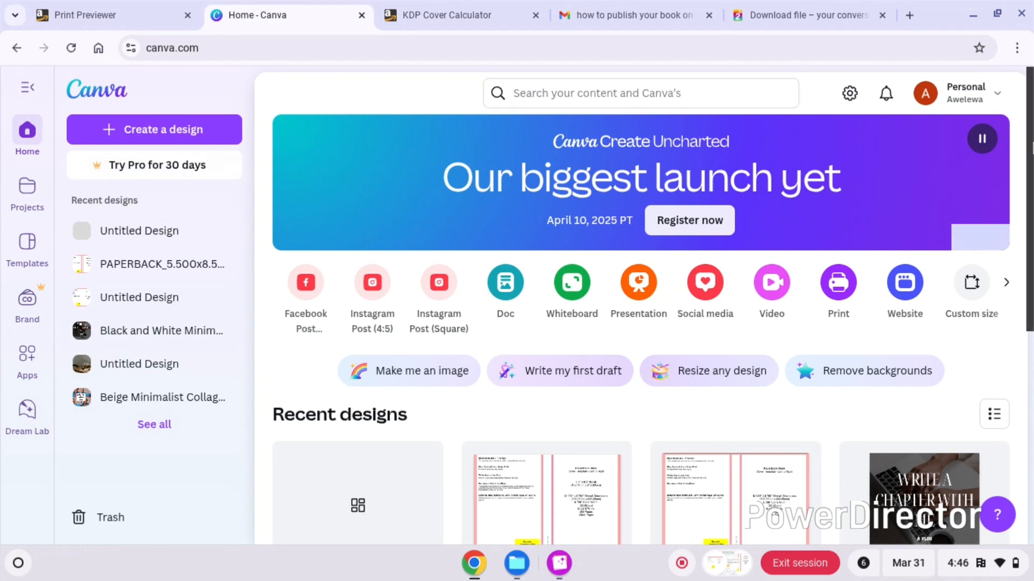
pyautogui.scroll(-3, 1029, 145)
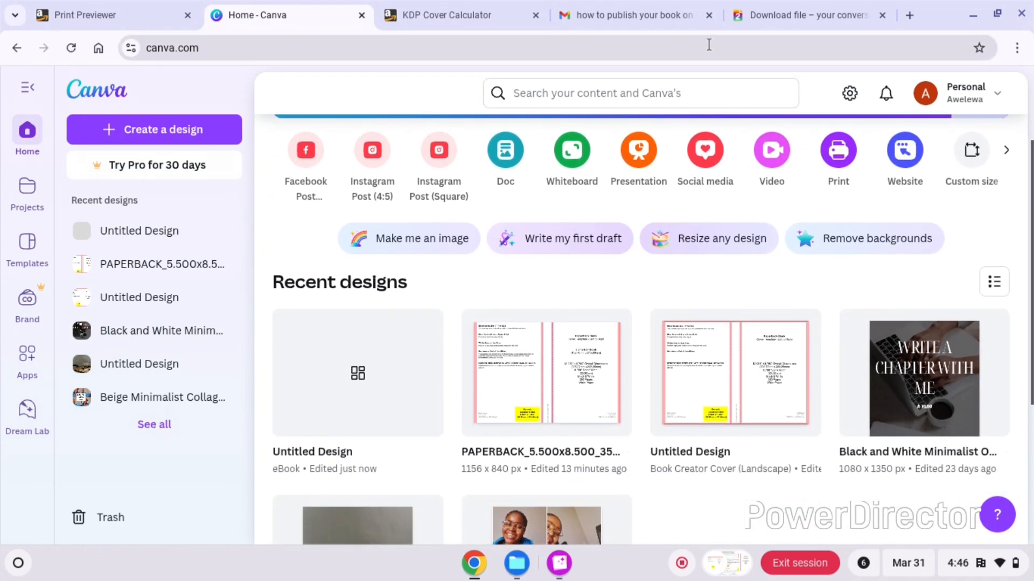
pyautogui.click(603, 45)
pyautogui.press('Return')
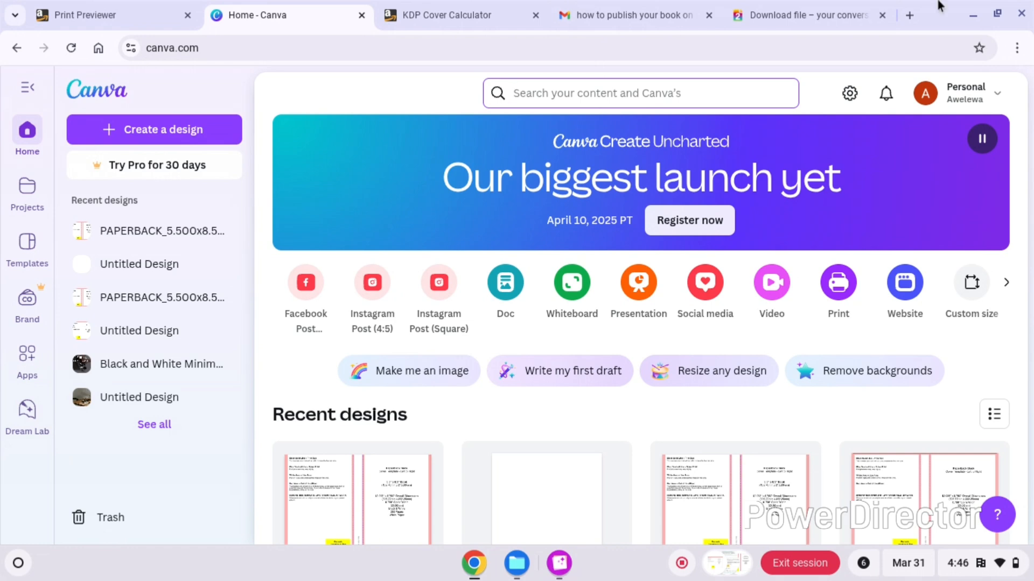
# Step: Open the newest PAPERBACK_5.500x8.500 design from the recent designs and delete the overall dimensions and spine width text from the front cover
pyautogui.click(1031, 213)
pyautogui.scroll(-2, 705, 273)
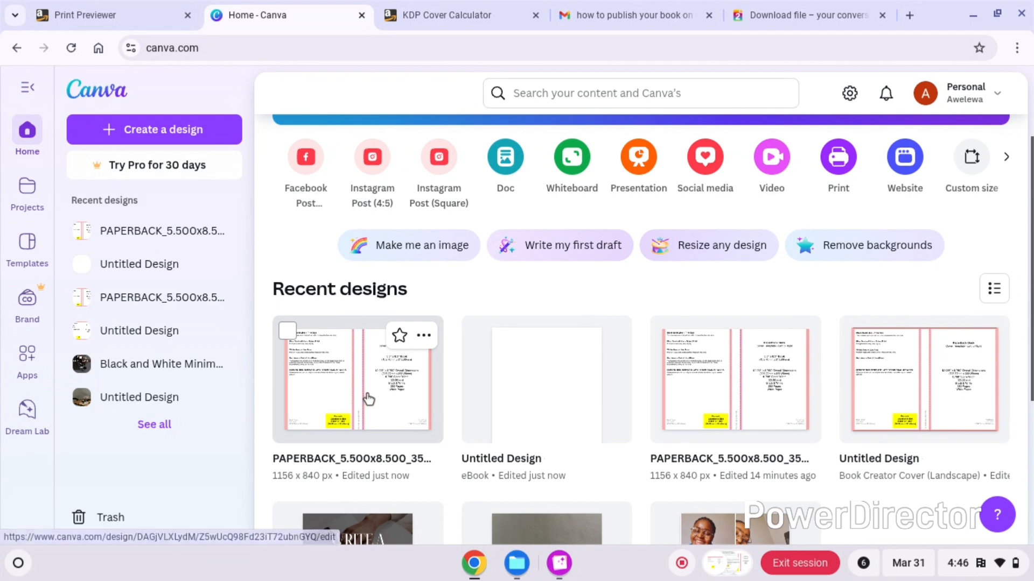
pyautogui.click(358, 400)
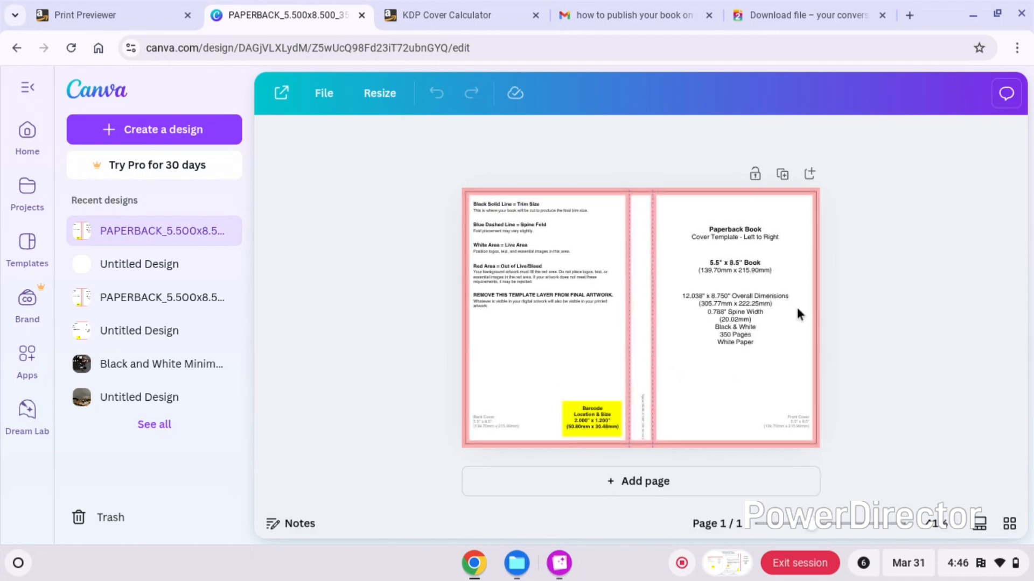
pyautogui.click(736, 311)
pyautogui.press('Delete')
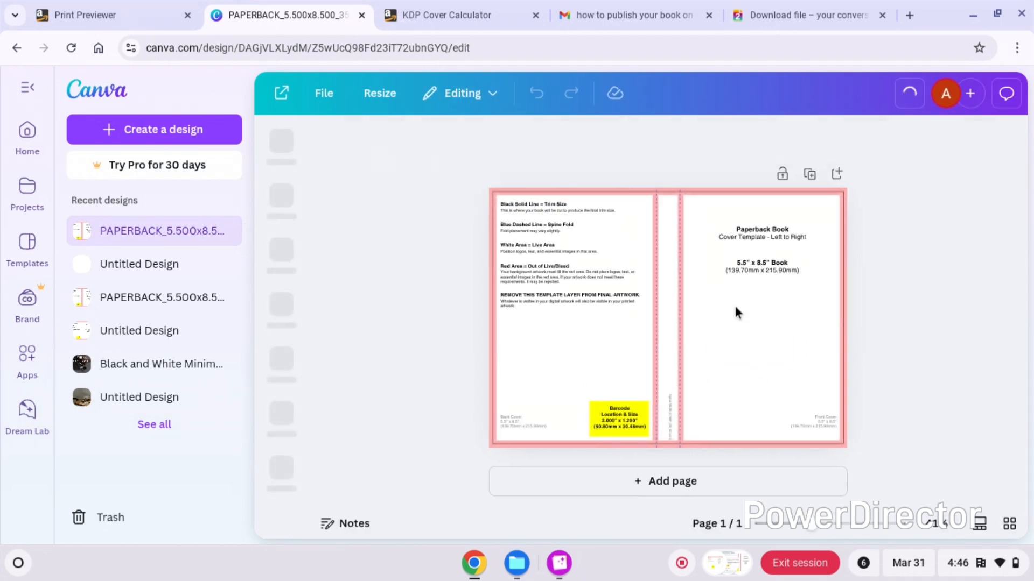
# Step: Try deleting the template's colored guide artwork behind the text, and undo the deletion
pyautogui.click(583, 285)
pyautogui.press('Delete')
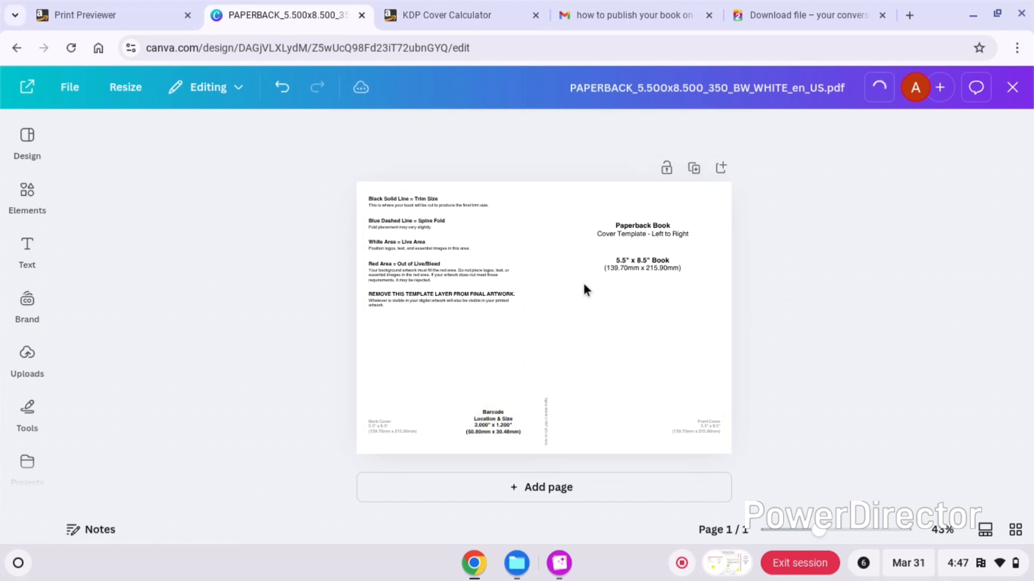
pyautogui.click(288, 89)
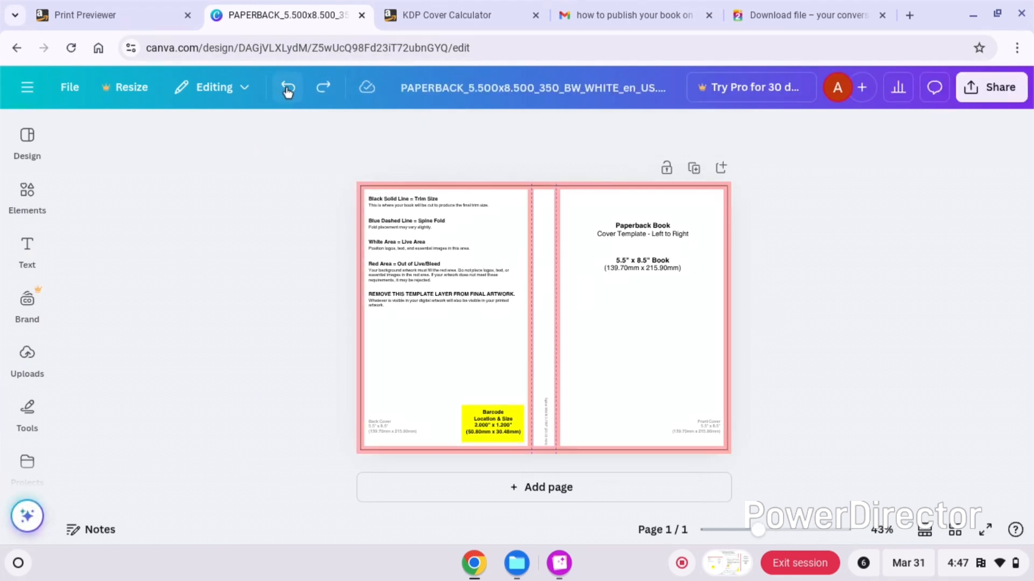
# Step: Delete the "Red Area = Out of Live/Bleed" heading from the back cover
pyautogui.click(417, 265)
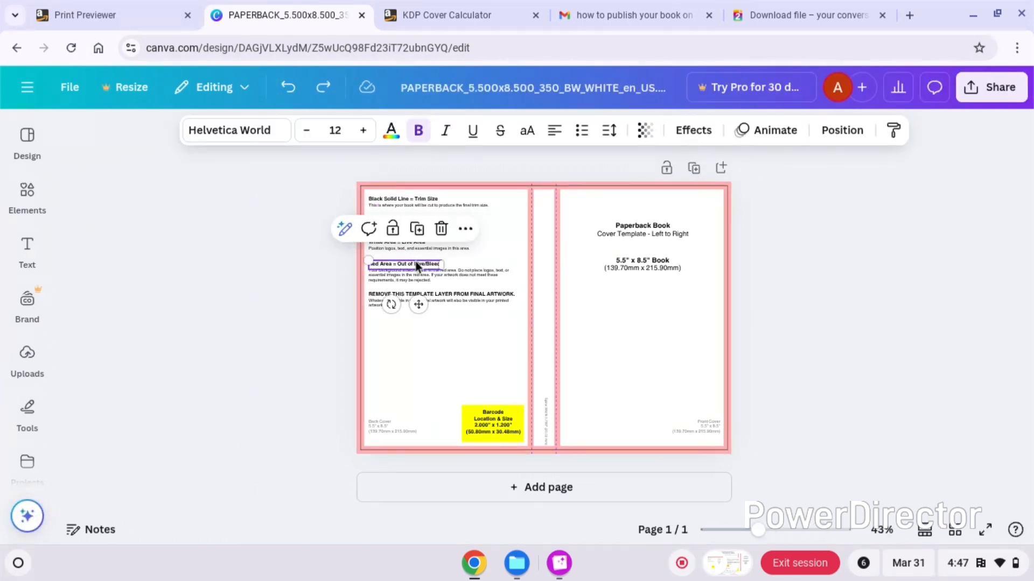
pyautogui.press('Delete')
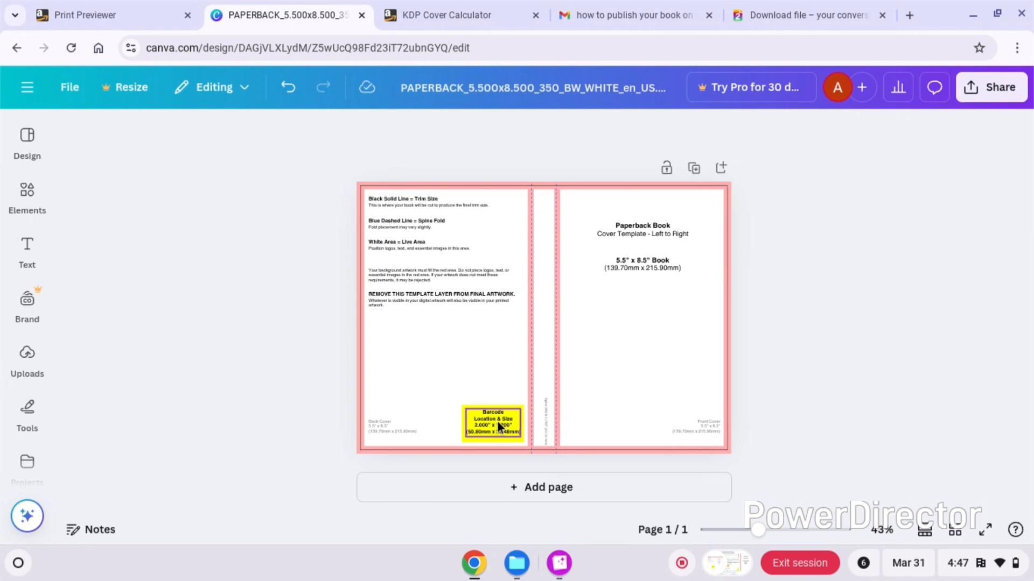
pyautogui.click(500, 427)
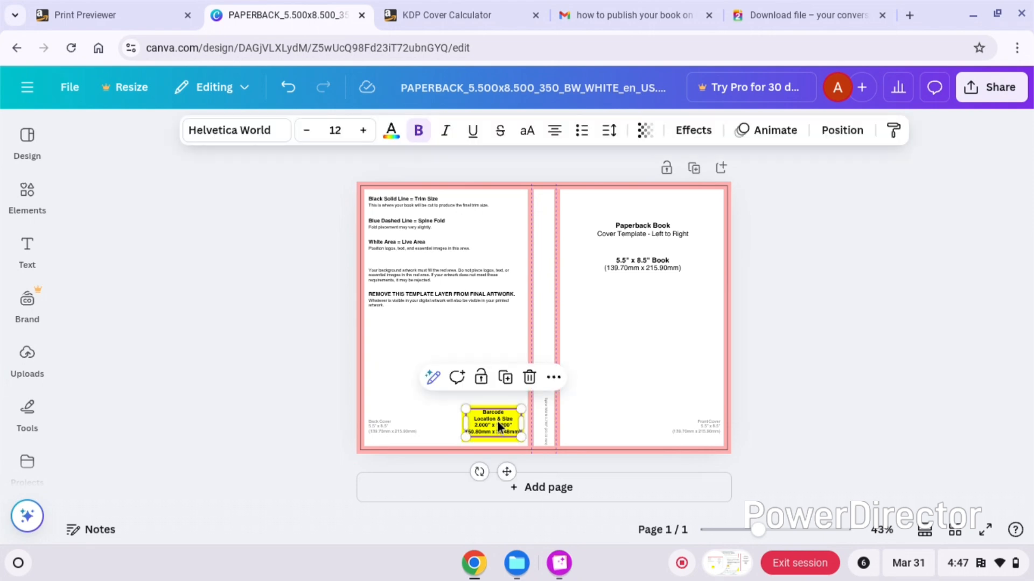
pyautogui.click(548, 306)
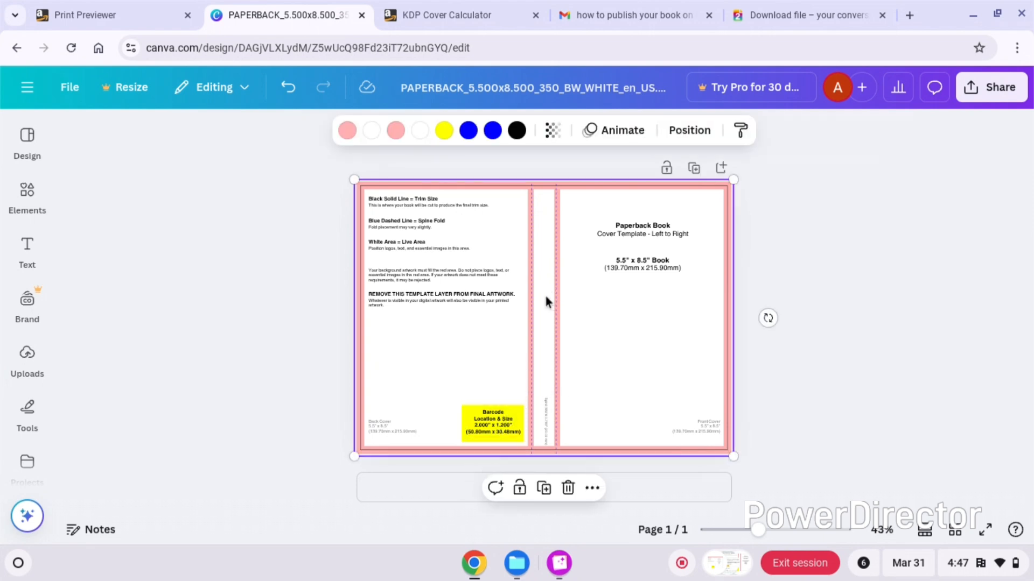
# Step: Download the edited cover design as a PDF Print file
pyautogui.click(981, 99)
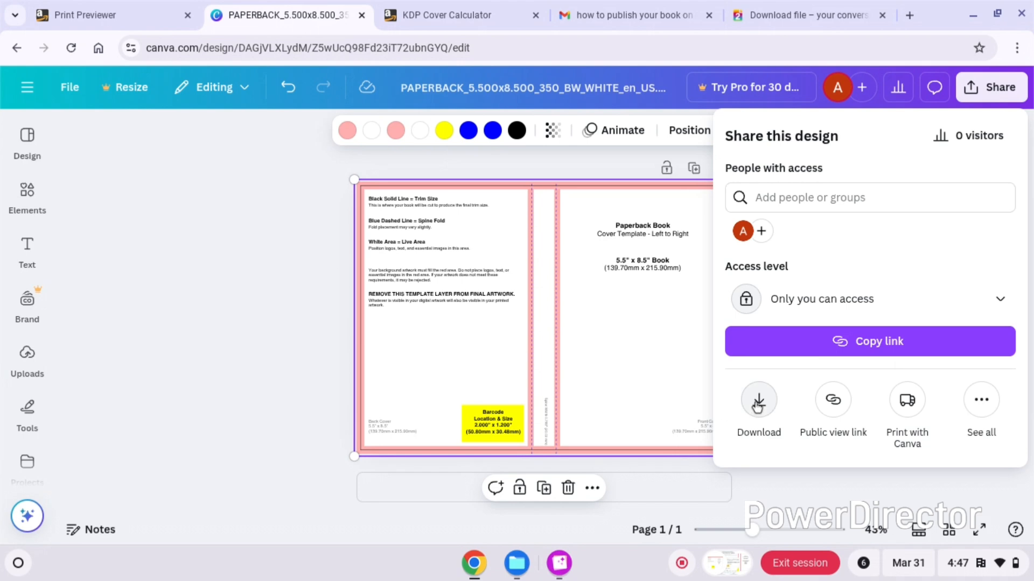
pyautogui.click(758, 404)
pyautogui.click(870, 198)
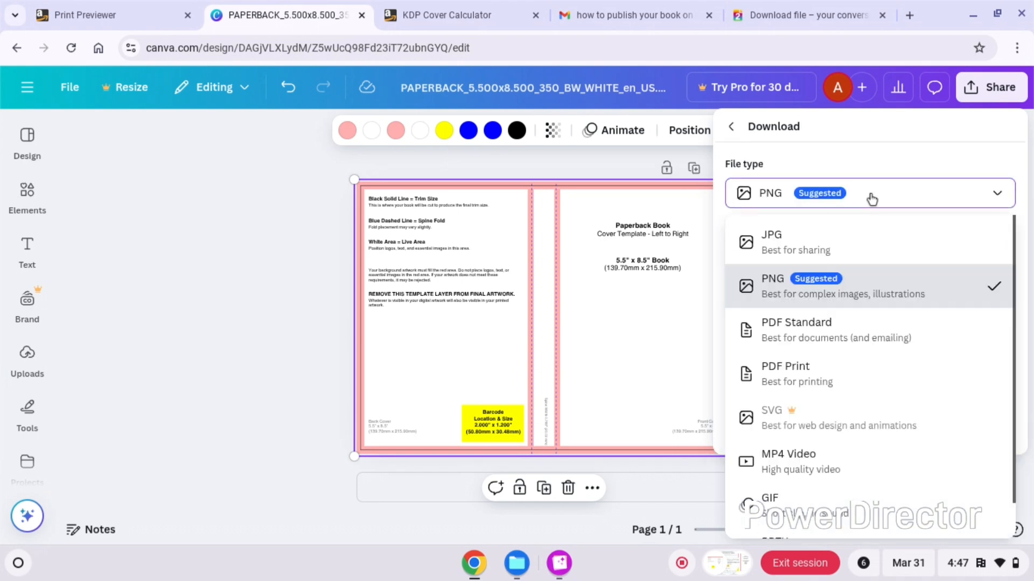
pyautogui.click(843, 373)
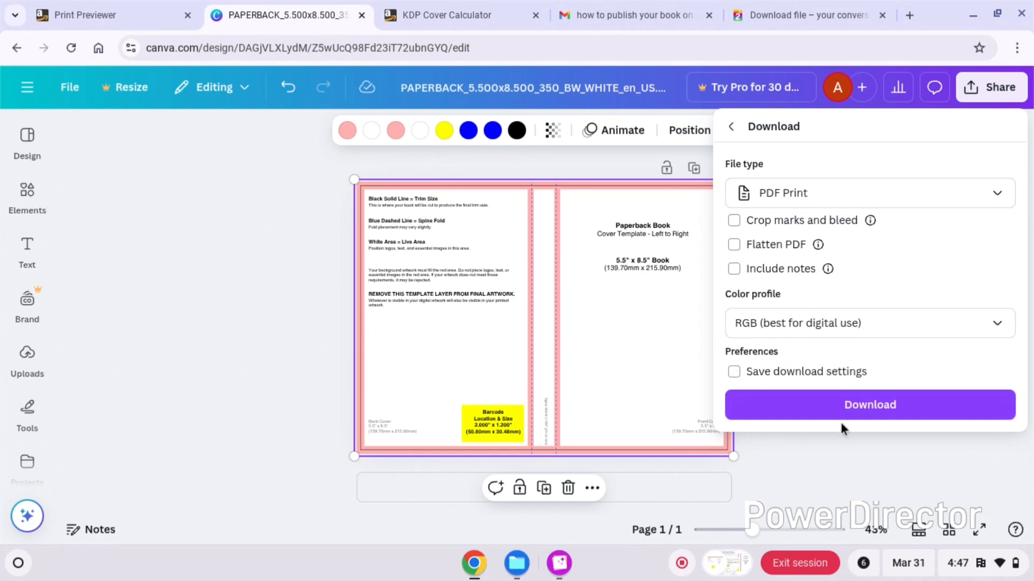
pyautogui.click(853, 415)
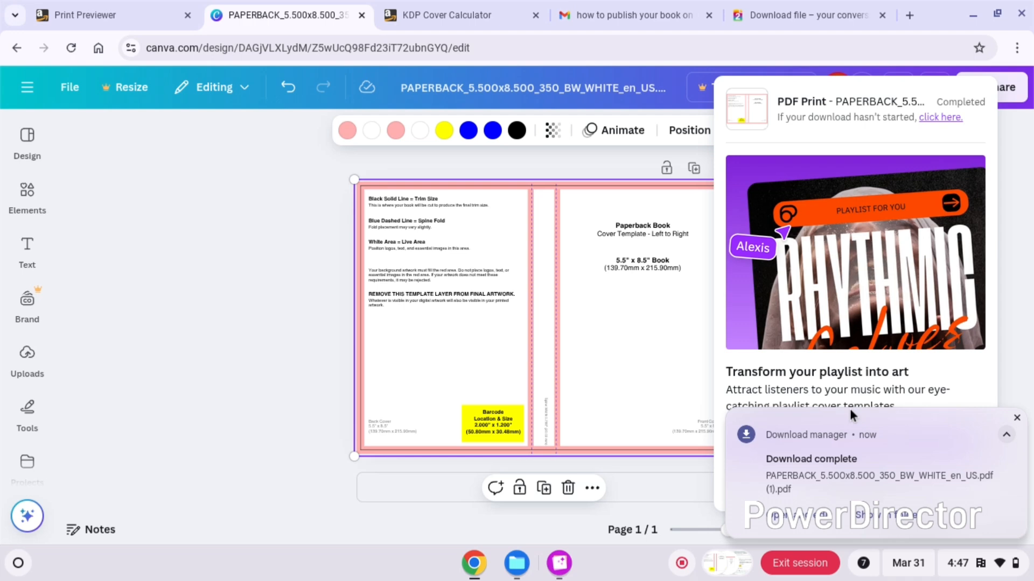
# Step: Switch to Kindle Direct Publishing and exit the Print Previewer to return to the paperback's content page
pyautogui.click(110, 12)
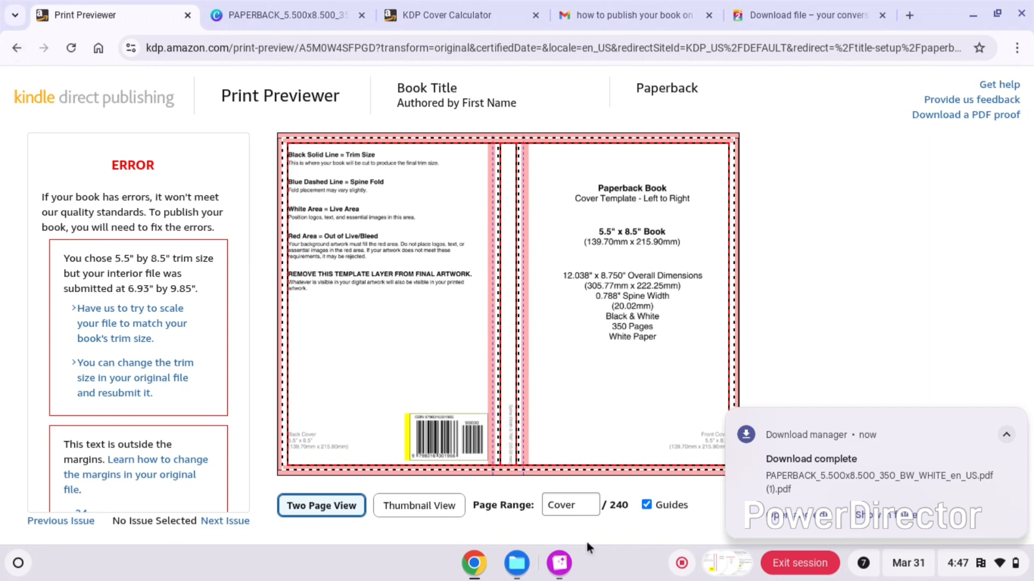
pyautogui.click(1017, 418)
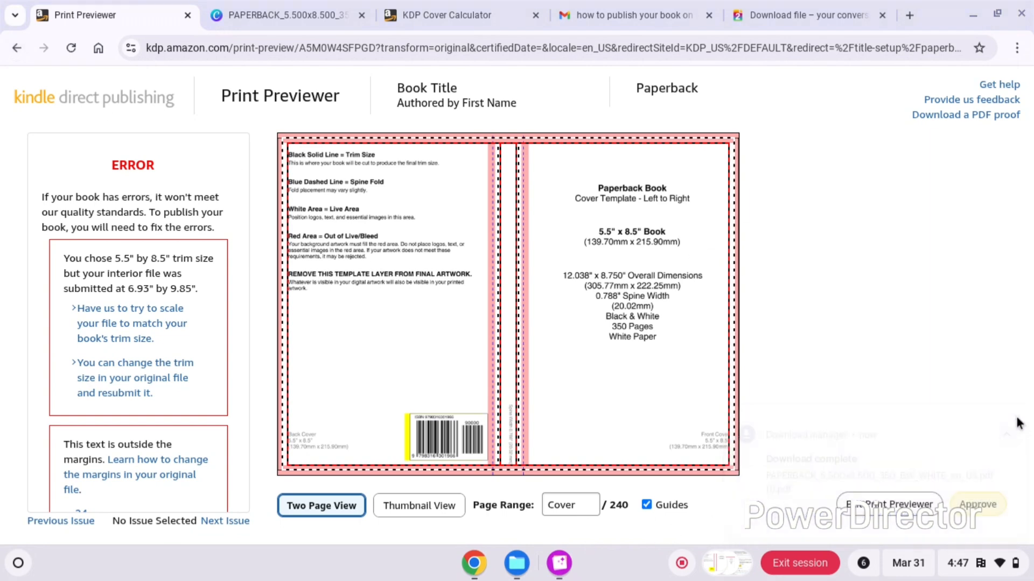
pyautogui.click(873, 505)
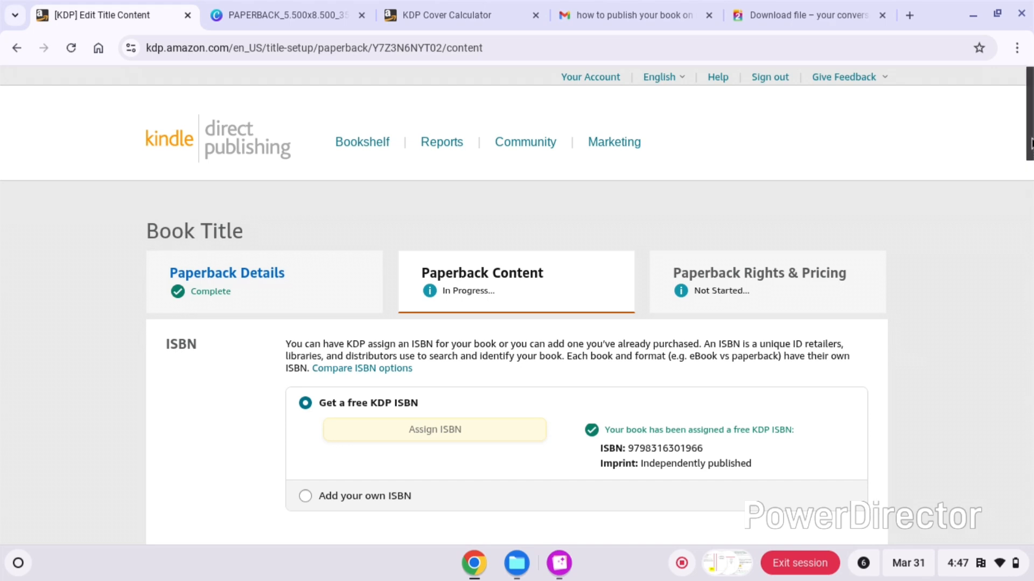
# Step: Replace the book cover by uploading the newest PAPERBACK_5.500x8.500_350_BW PDF from the Downloads folder
pyautogui.moveTo(1030, 143); pyautogui.dragTo(1030, 420)
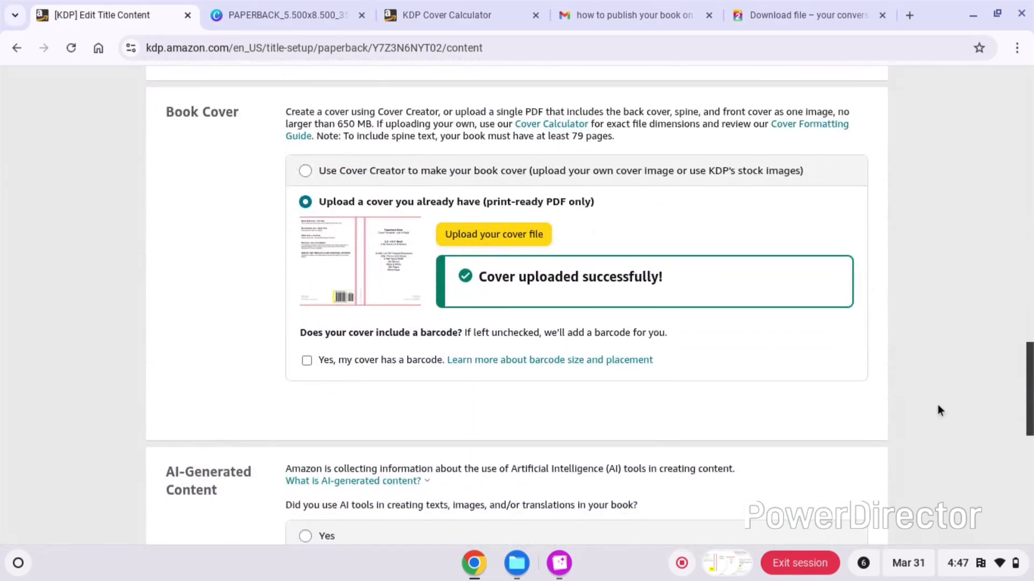
pyautogui.click(499, 235)
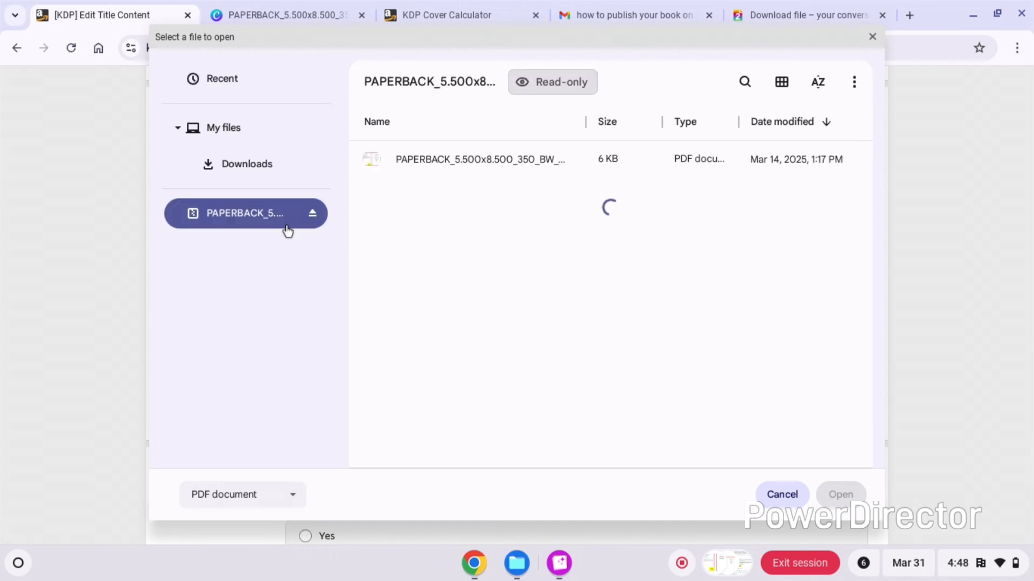
pyautogui.click(247, 164)
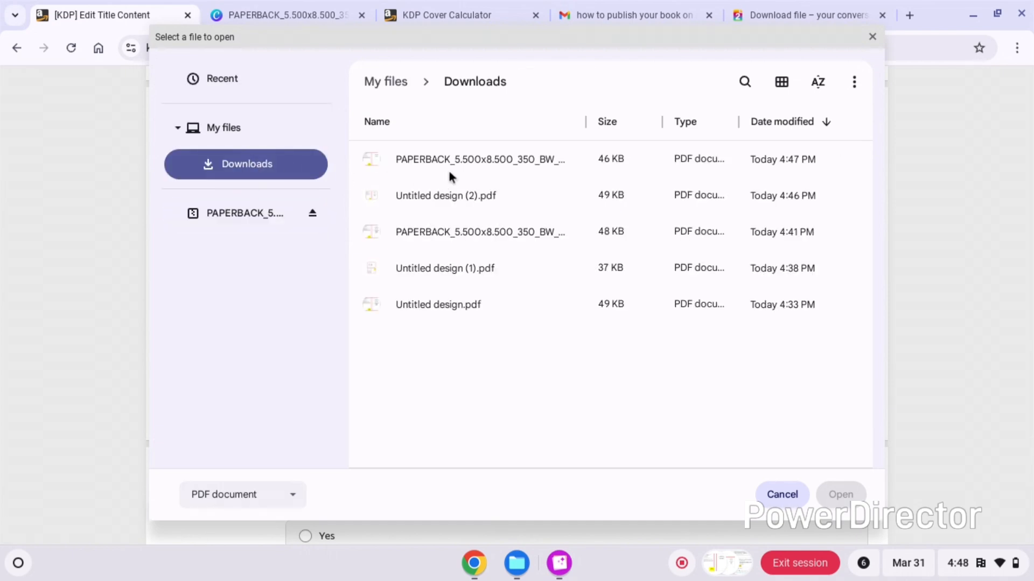
pyautogui.click(487, 160)
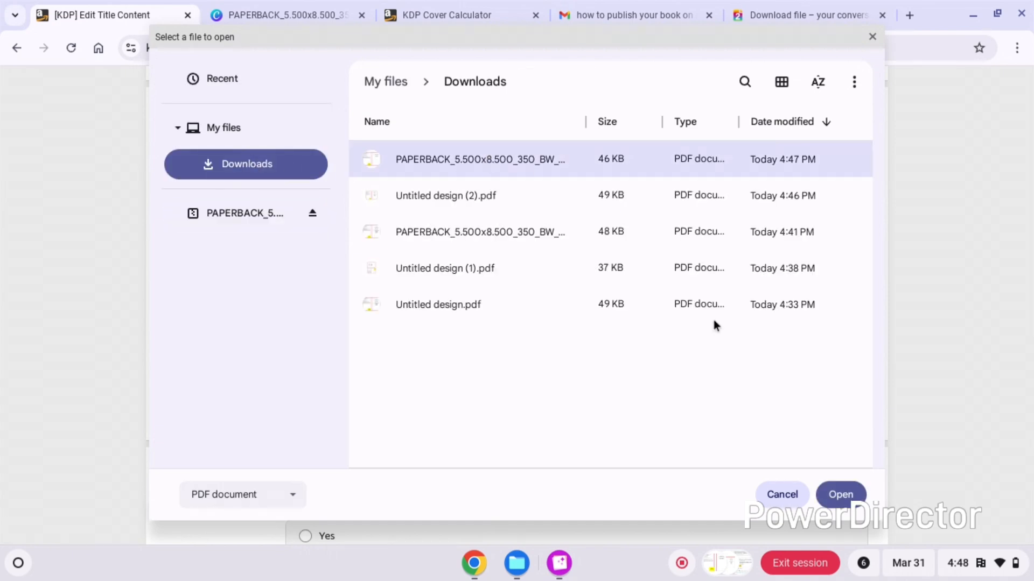
pyautogui.click(841, 494)
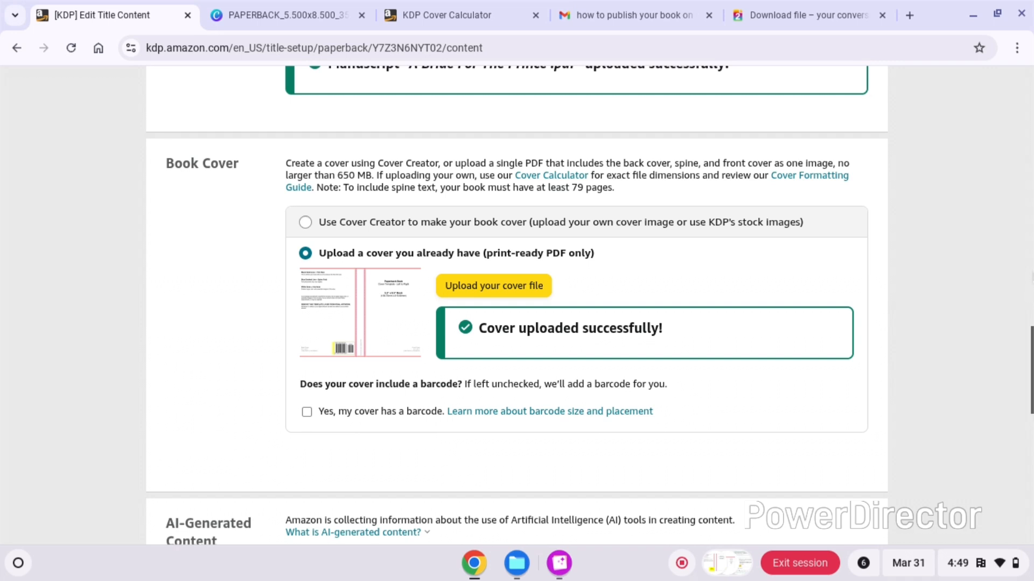
# Step: Confirm that the AI-generated content answers are accurate and launch the book previewer
pyautogui.scroll(-7, 500, 338)
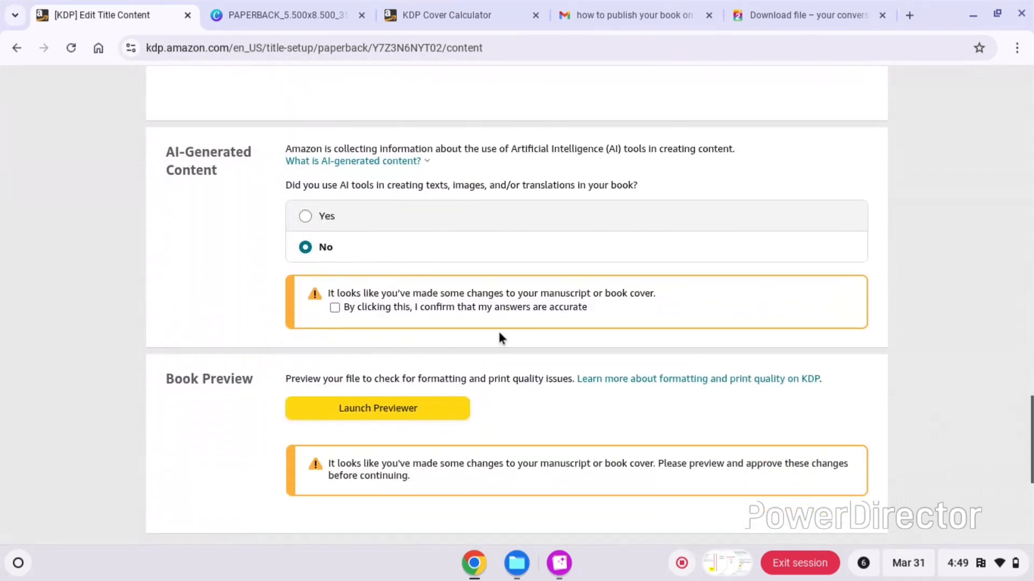
pyautogui.click(336, 308)
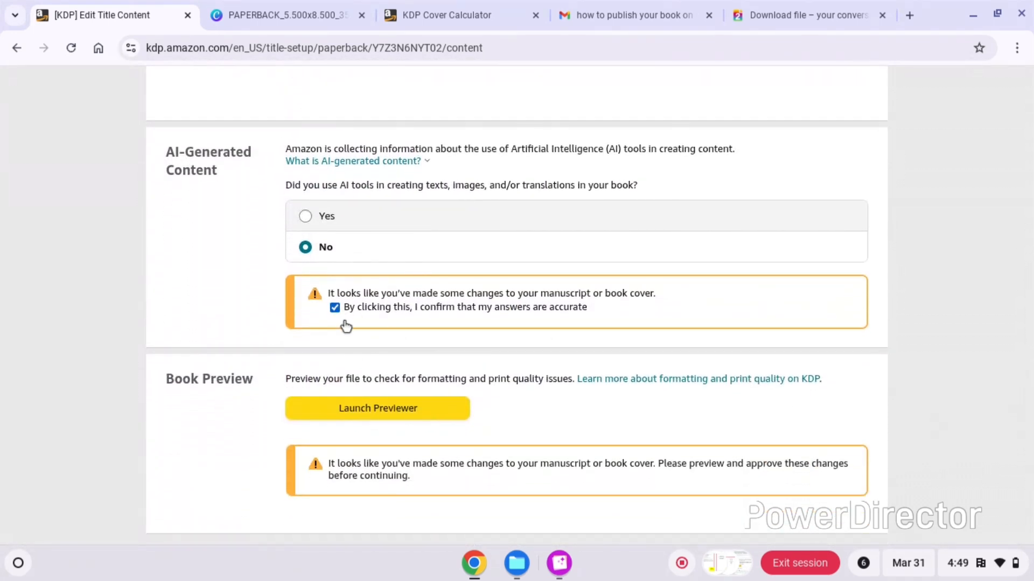
pyautogui.click(378, 161)
pyautogui.click(392, 413)
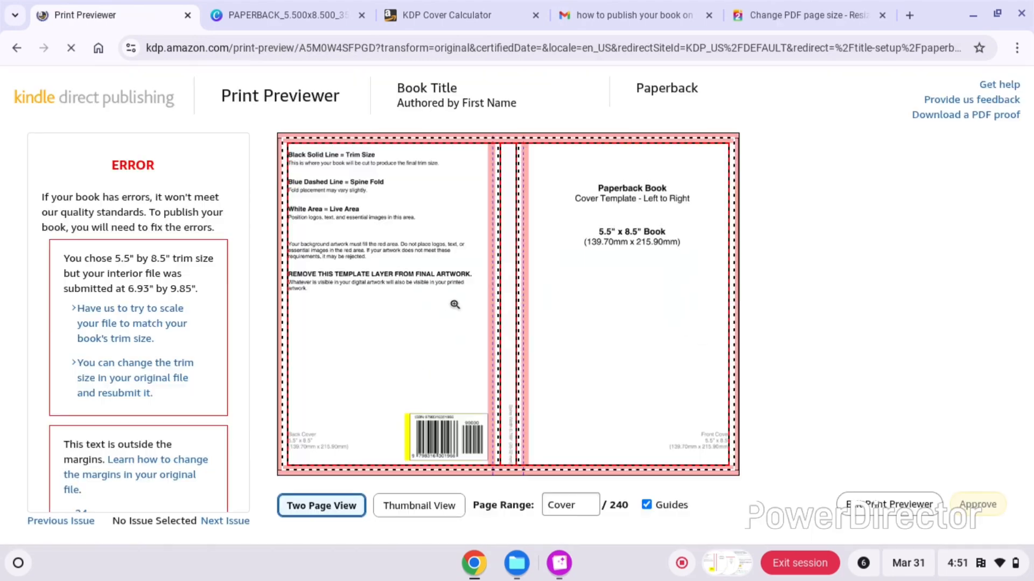
# Step: Have KDP scale the interior file to match the book's trim size and approve the proof
pyautogui.click(133, 332)
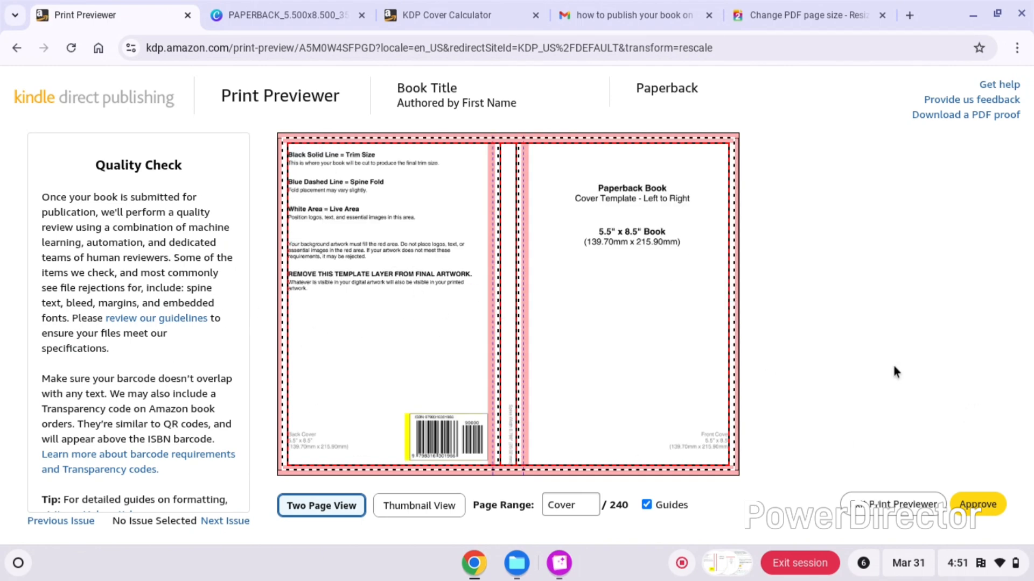
pyautogui.click(978, 511)
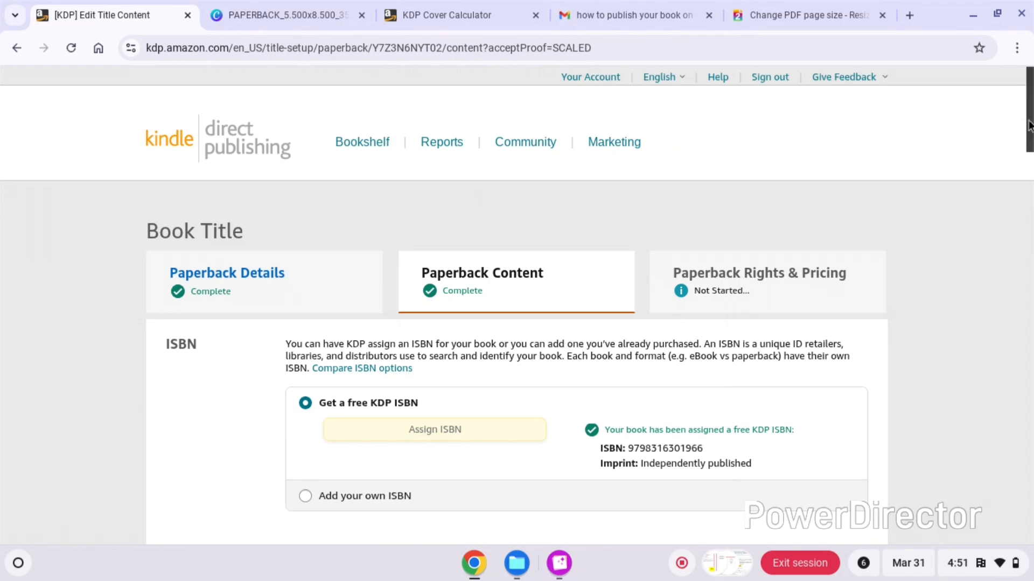
# Step: Save the paperback content and continue to the pricing stage
pyautogui.moveTo(1032, 126); pyautogui.dragTo(1032, 484)
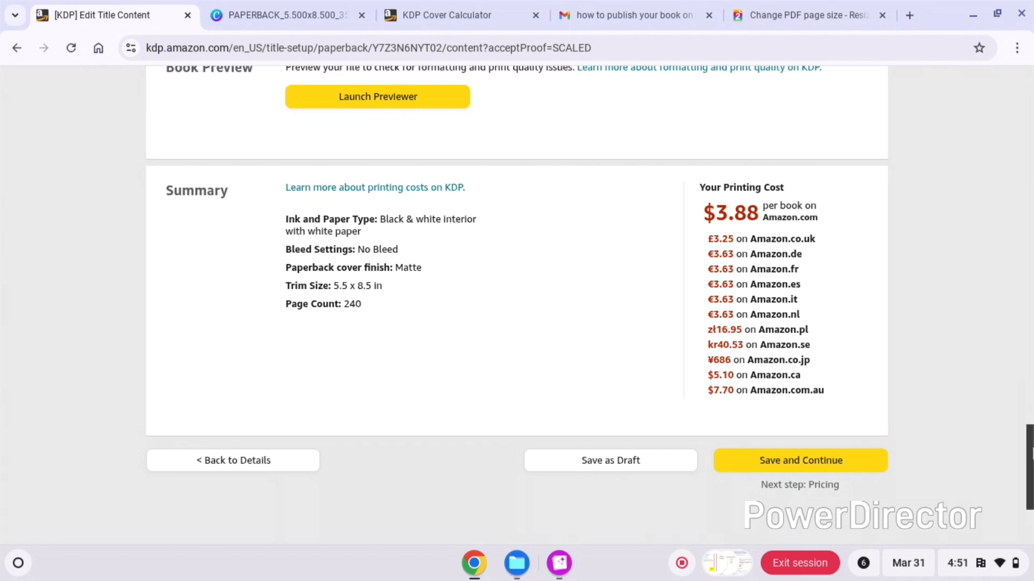
pyautogui.moveTo(1032, 448); pyautogui.dragTo(1032, 456)
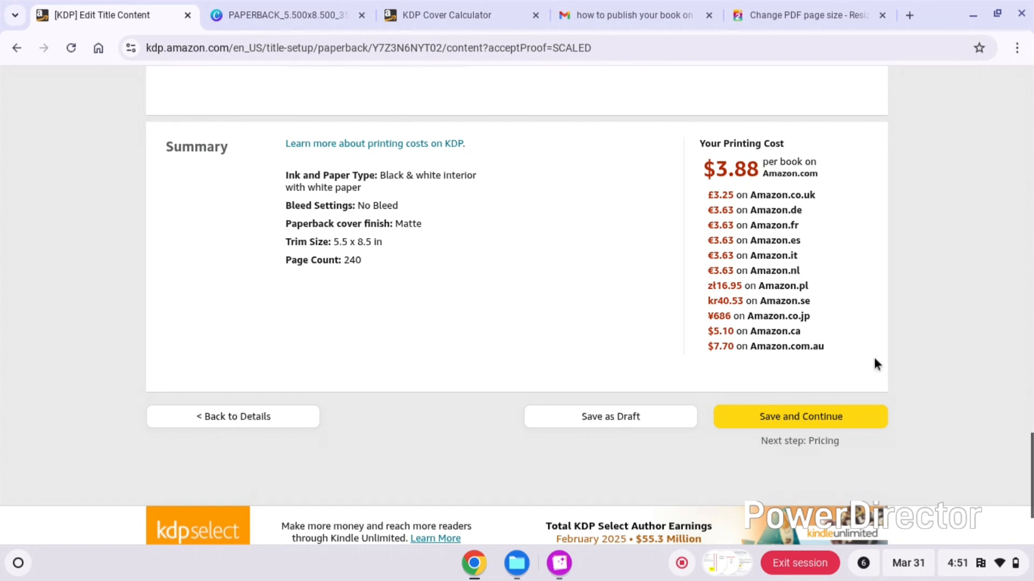
pyautogui.click(809, 419)
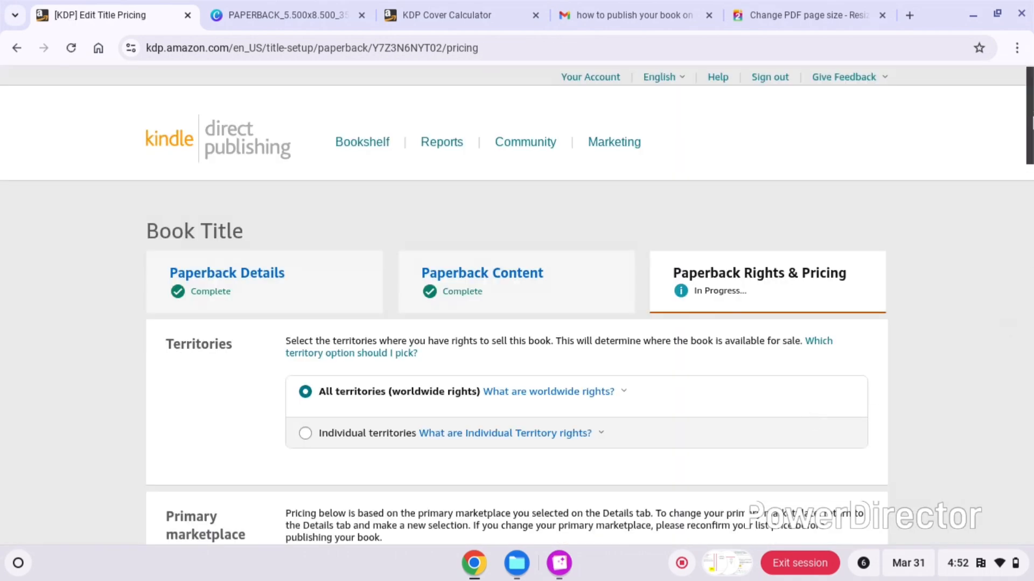
# Step: Set the Amazon.com list price to 14.55 USD
pyautogui.moveTo(1032, 123); pyautogui.dragTo(1033, 147)
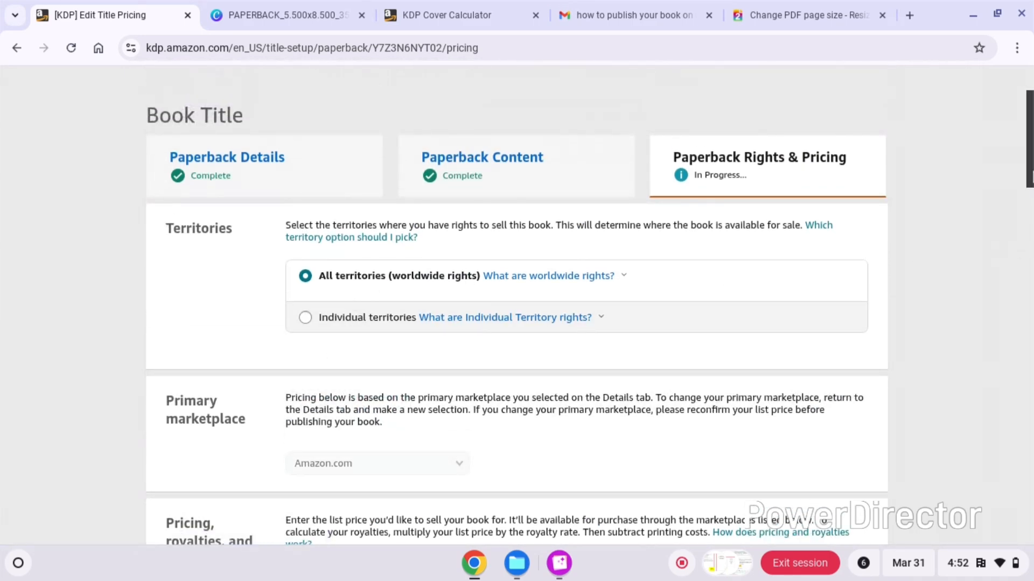
pyautogui.moveTo(1032, 172); pyautogui.dragTo(1033, 200)
pyautogui.scroll(-3, 1030, 203)
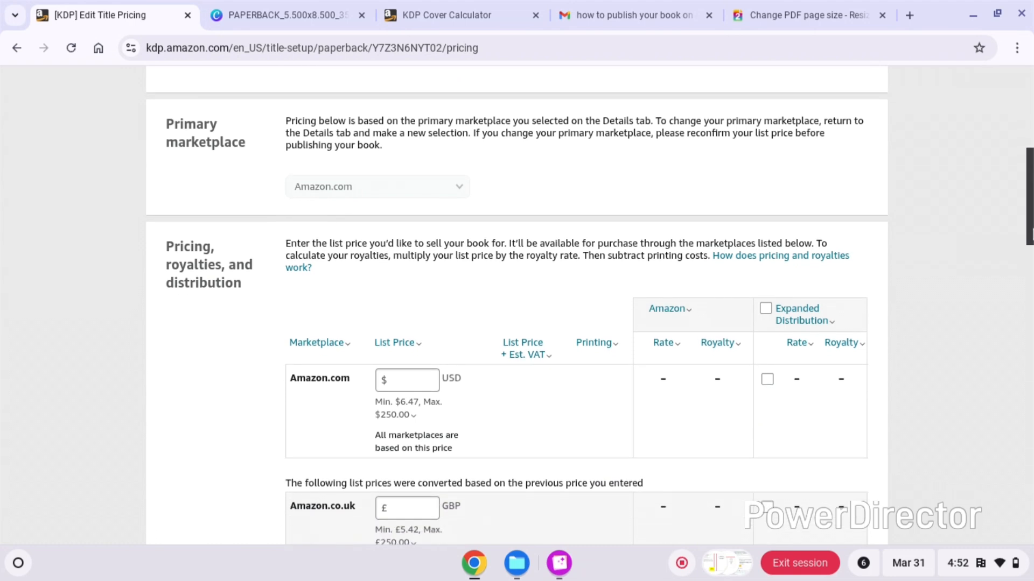
pyautogui.click(413, 380)
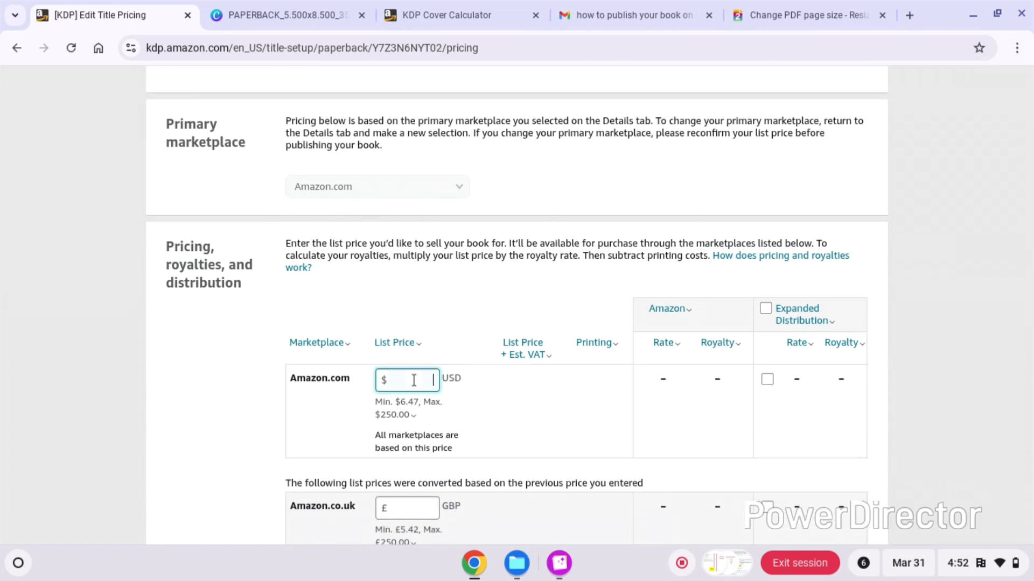
pyautogui.write('14.55')
pyautogui.click(929, 376)
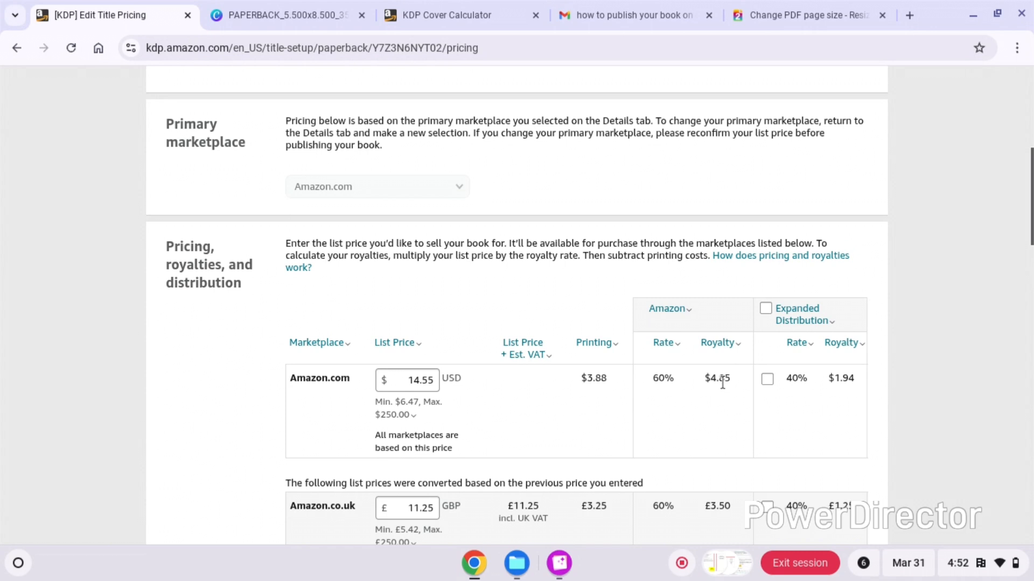
# Step: Show the Expanded Distribution explanation and try enrolling all marketplaces in Expanded Distribution
pyautogui.click(797, 343)
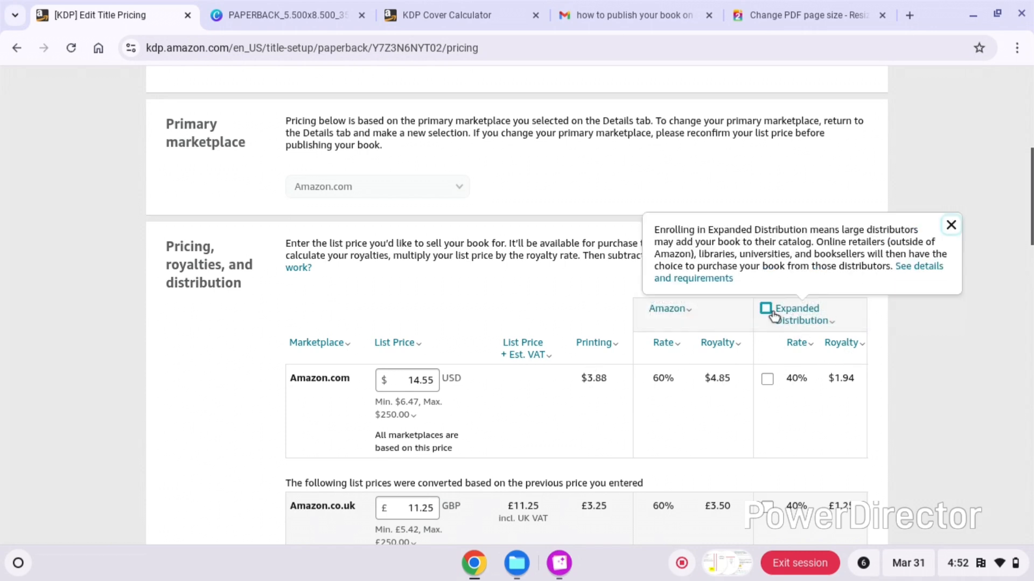
pyautogui.click(765, 308)
pyautogui.click(766, 309)
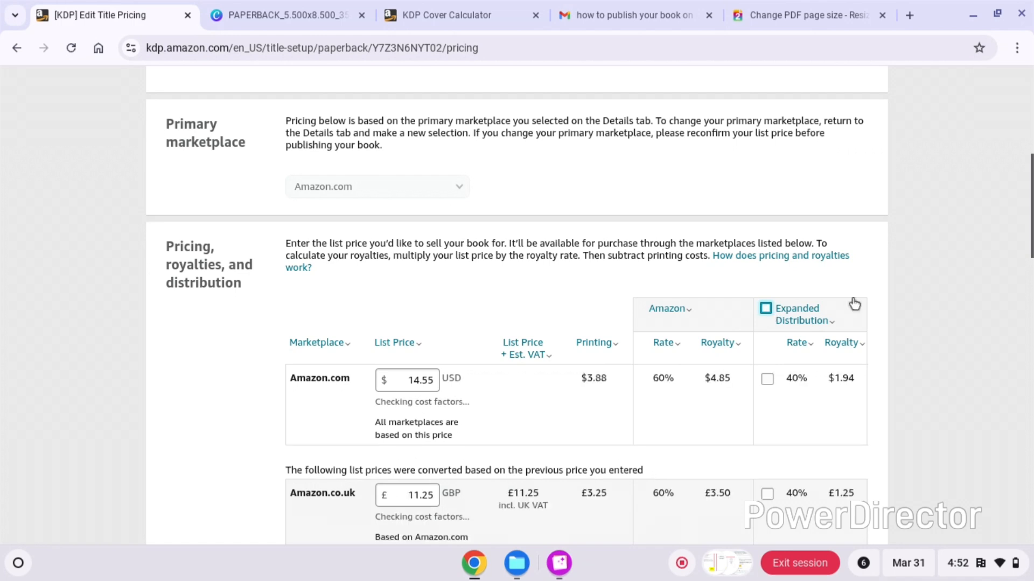
# Step: Go back from the pricing stage to the paperback content stage, saving the unsaved pricing changes
pyautogui.moveTo(1031, 236); pyautogui.dragTo(1031, 503)
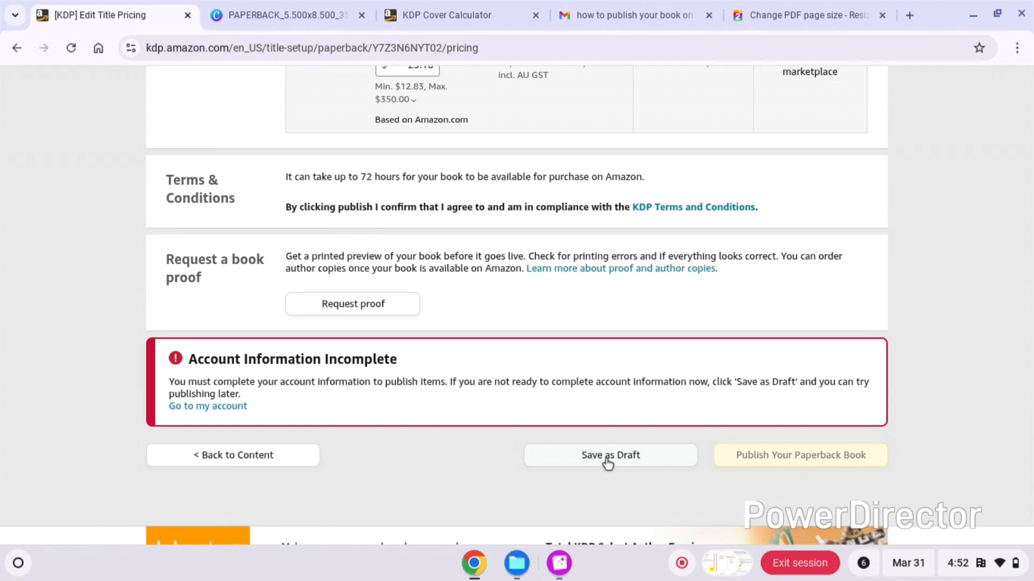
pyautogui.click(272, 460)
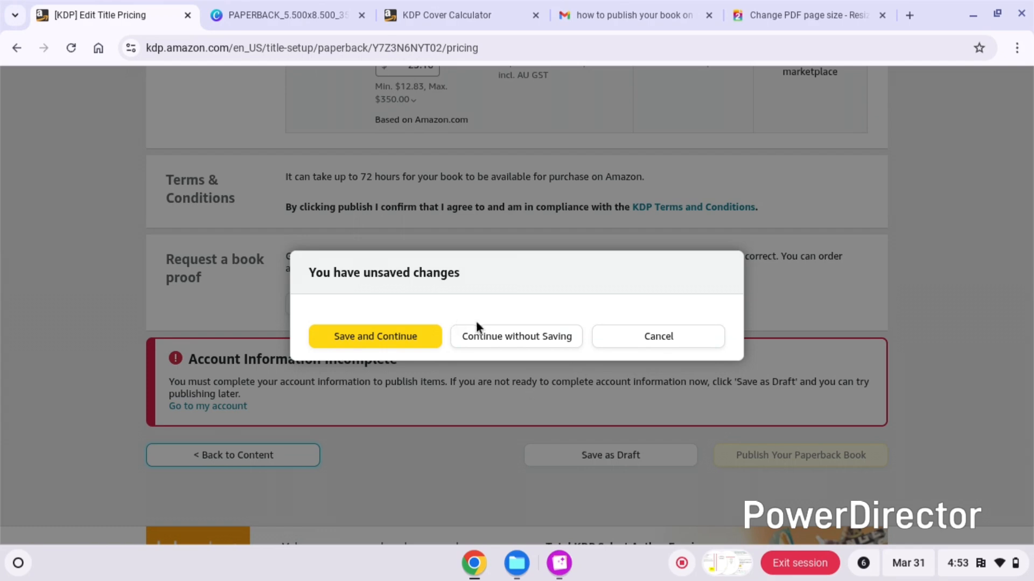
pyautogui.click(420, 344)
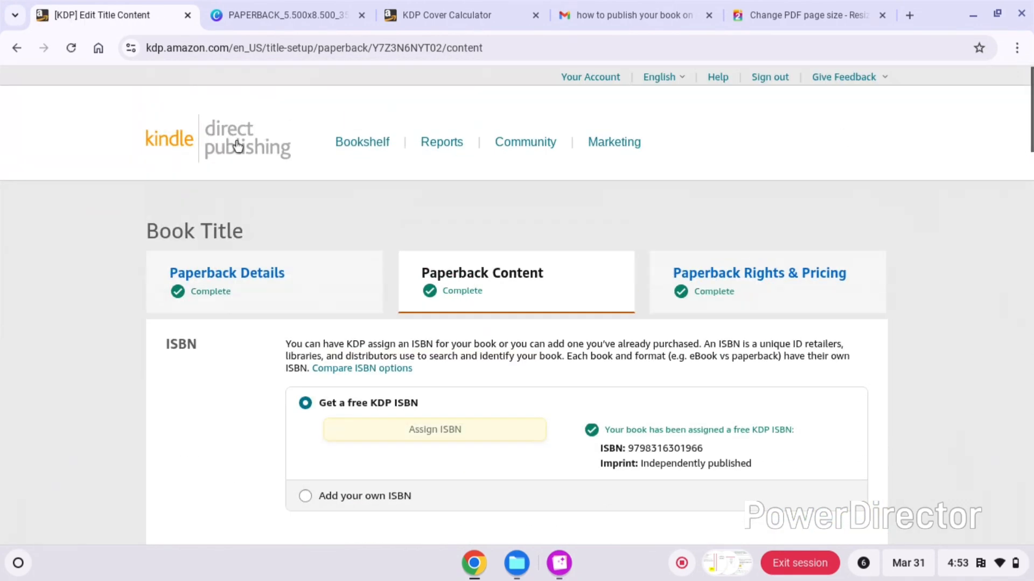
# Step: Open the Bookshelf and look over the additional actions available for the draft paperback
pyautogui.click(355, 144)
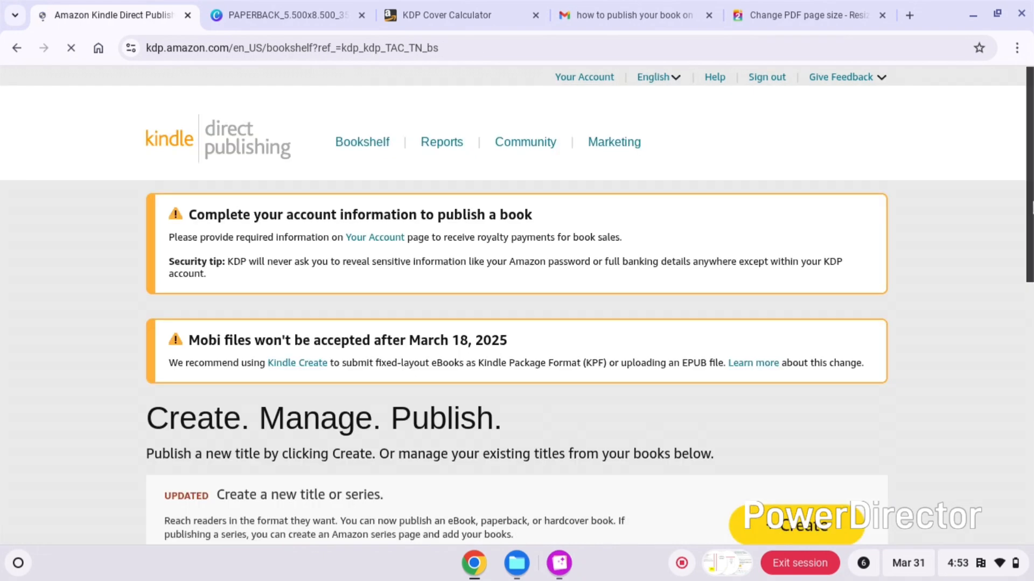
pyautogui.scroll(-3, 517, 306)
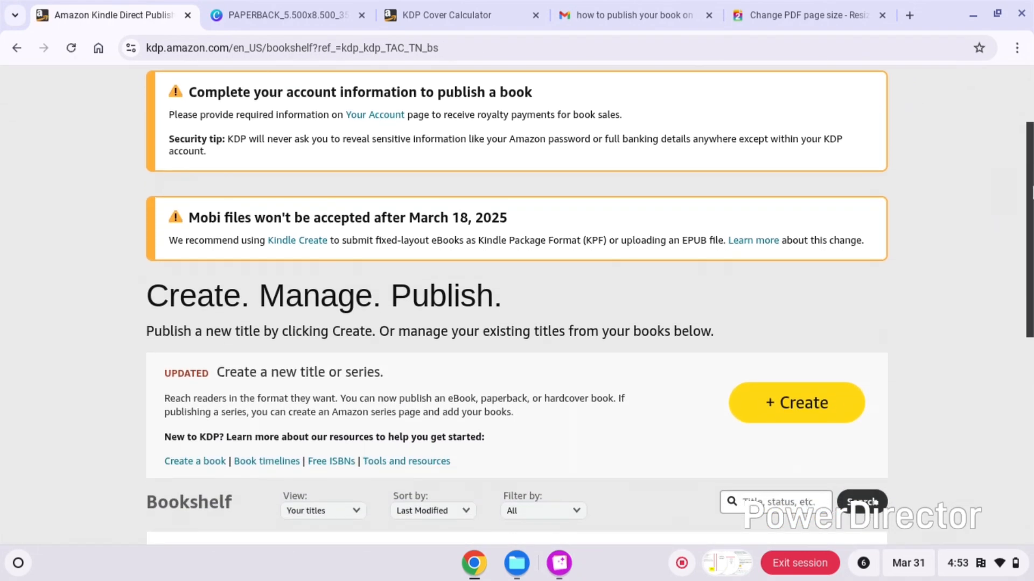
pyautogui.scroll(-5, 517, 305)
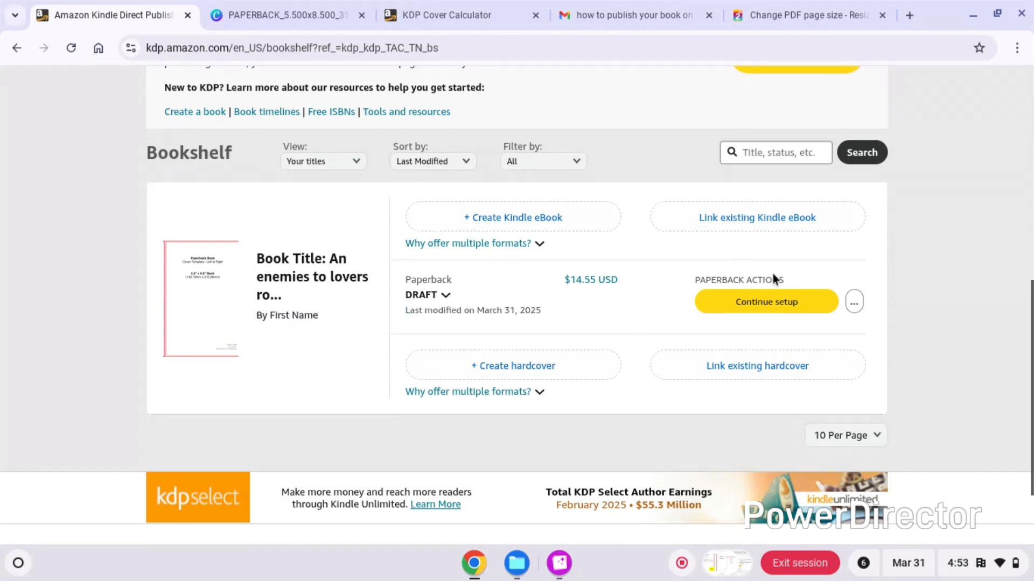
pyautogui.click(854, 304)
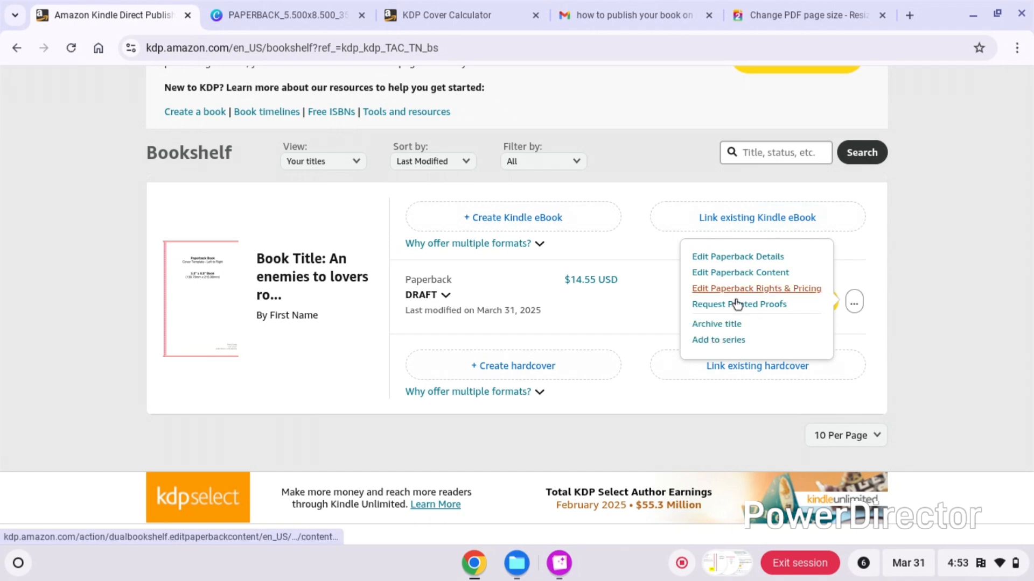
pyautogui.click(968, 249)
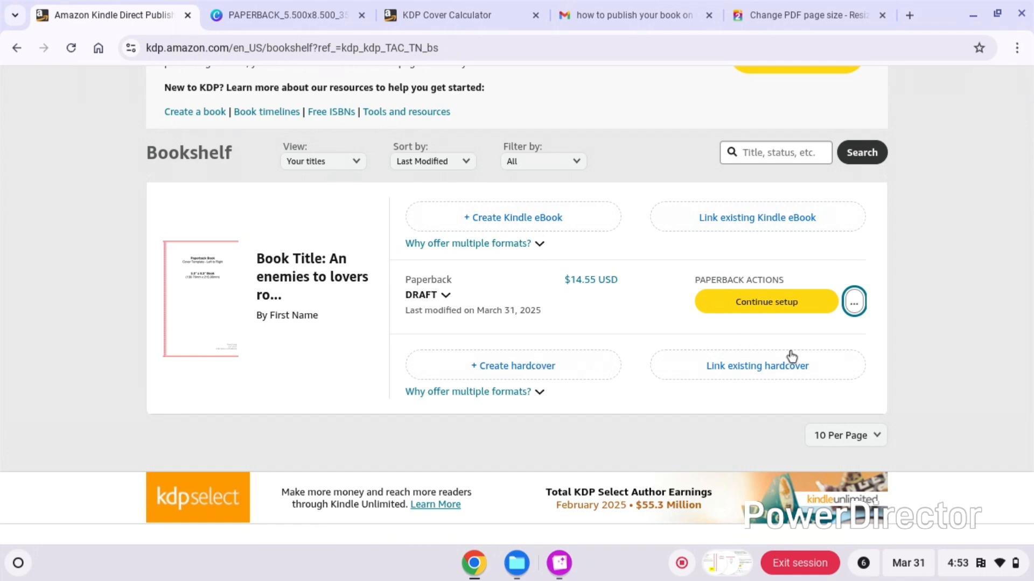
pyautogui.scroll(2, 1012, 349)
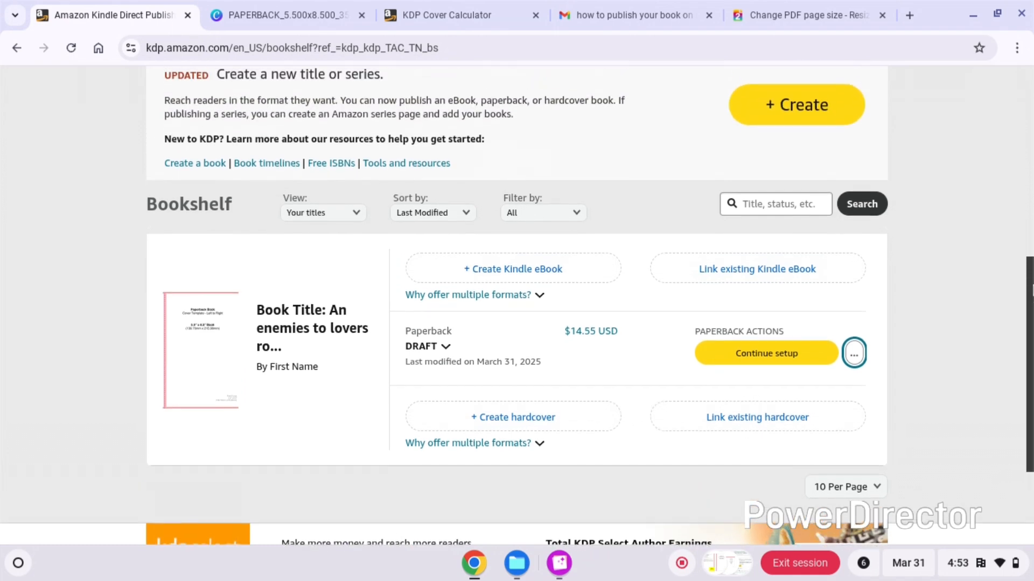